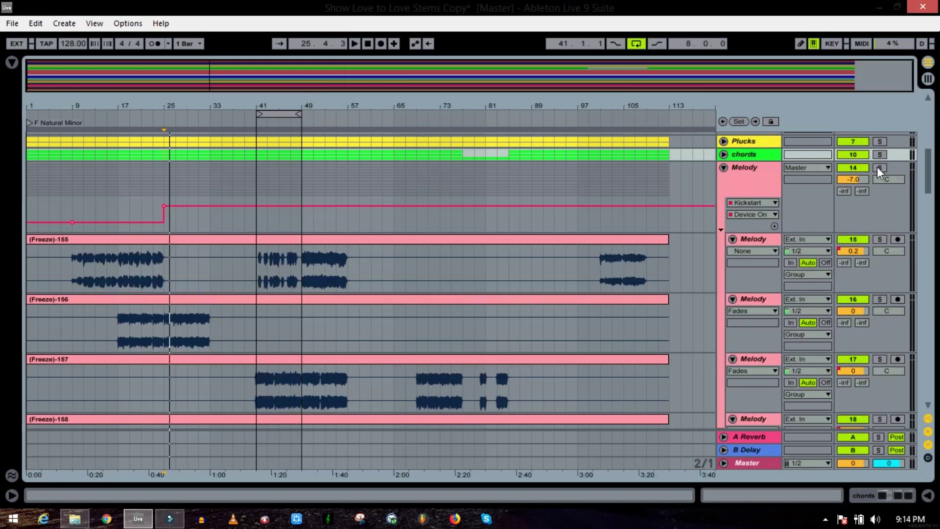
- Solo the Melody group and return the playback position to the start of the arrangement
{"action": "left_click", "coordinate": [879, 168]}
{"action": "left_click", "coordinate": [751, 166]}
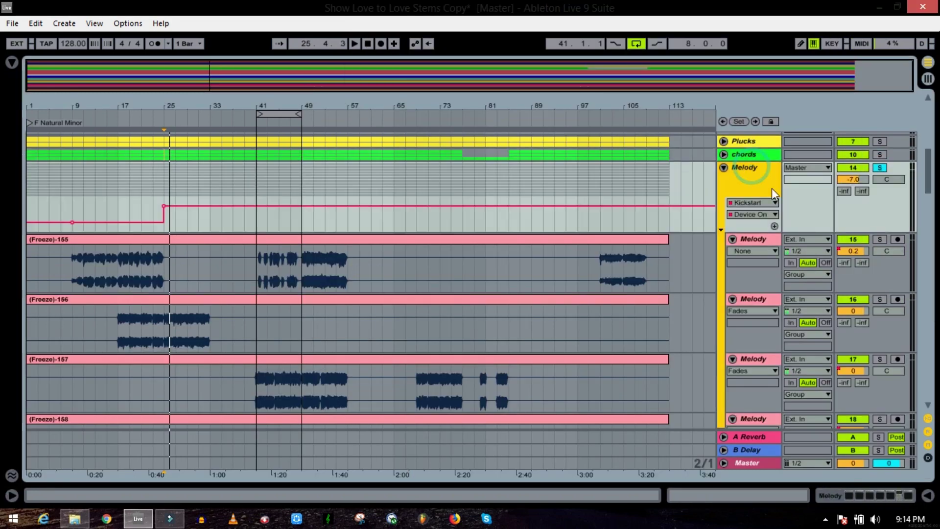
{"action": "left_click", "coordinate": [288, 78]}
{"action": "left_click", "coordinate": [368, 43]}
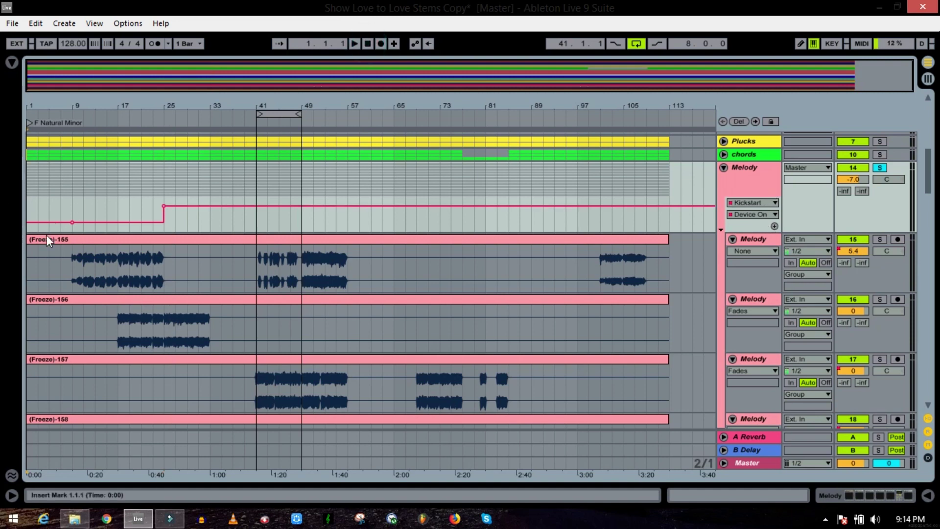
- Examine the automation choices for the Melody group, including its automatable devices and the parameters for Kickstart
{"action": "left_click", "coordinate": [763, 201]}
{"action": "left_click", "coordinate": [763, 202]}
{"action": "left_click", "coordinate": [770, 214]}
{"action": "left_click", "coordinate": [762, 226]}
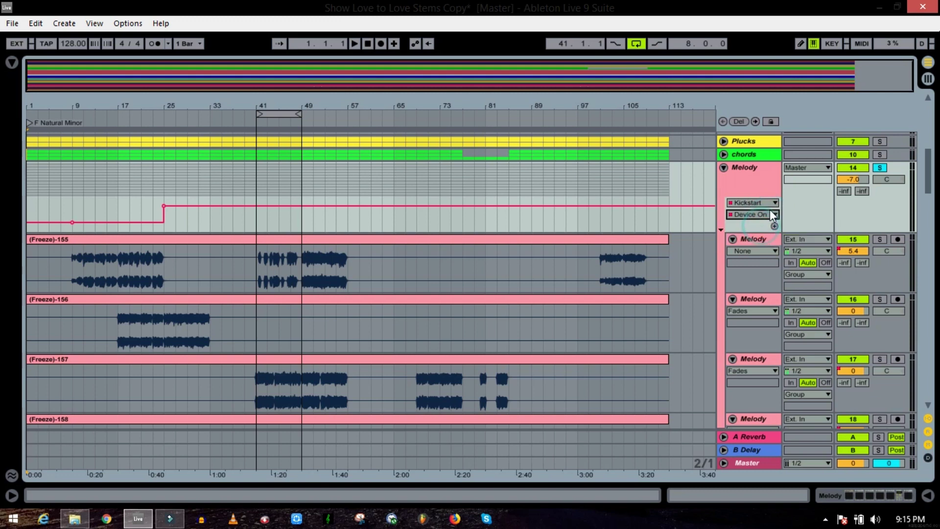
{"action": "left_click", "coordinate": [766, 202]}
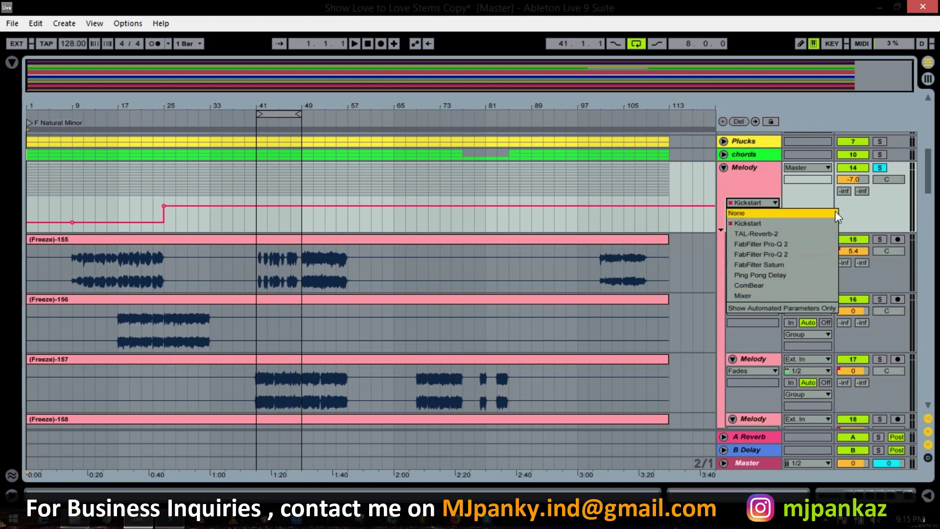
{"action": "left_click", "coordinate": [767, 223]}
{"action": "left_click", "coordinate": [756, 214]}
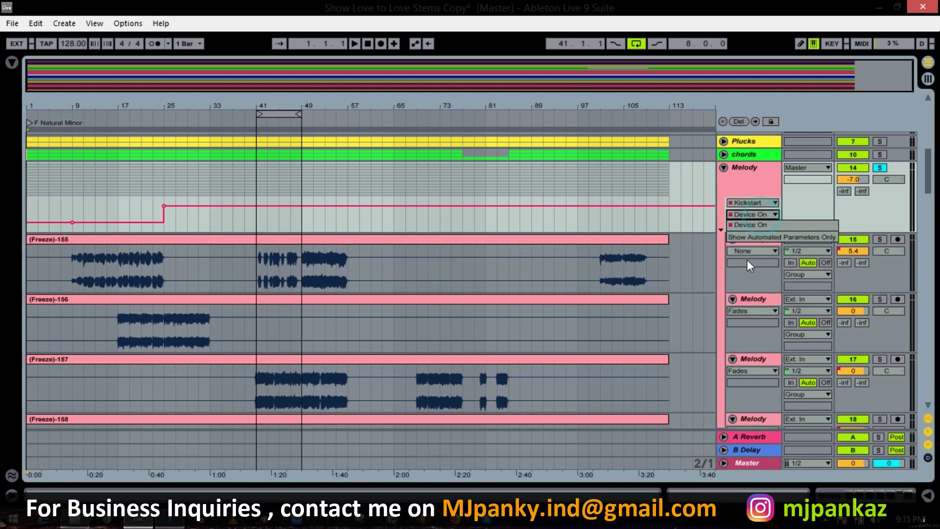
{"action": "left_click", "coordinate": [897, 207]}
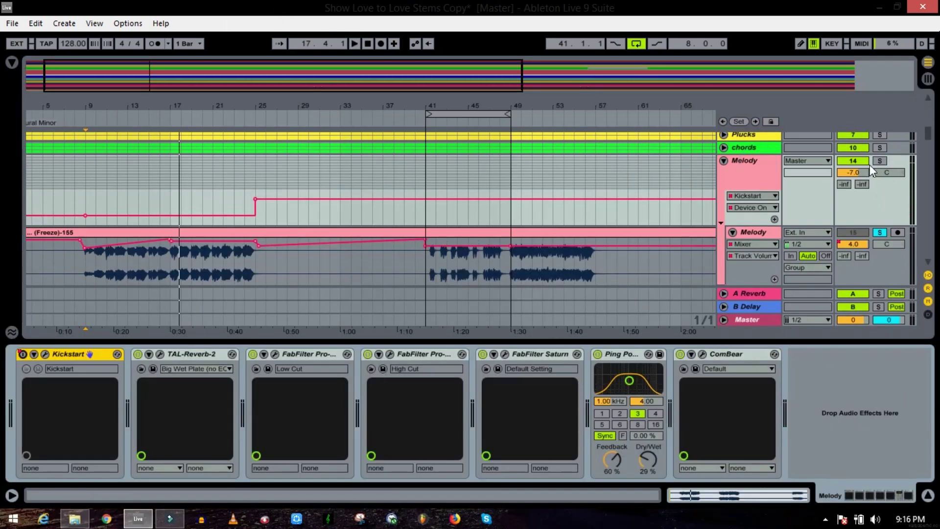
- Solo the whole Melody group and play it from bar 17
{"action": "left_click", "coordinate": [880, 161]}
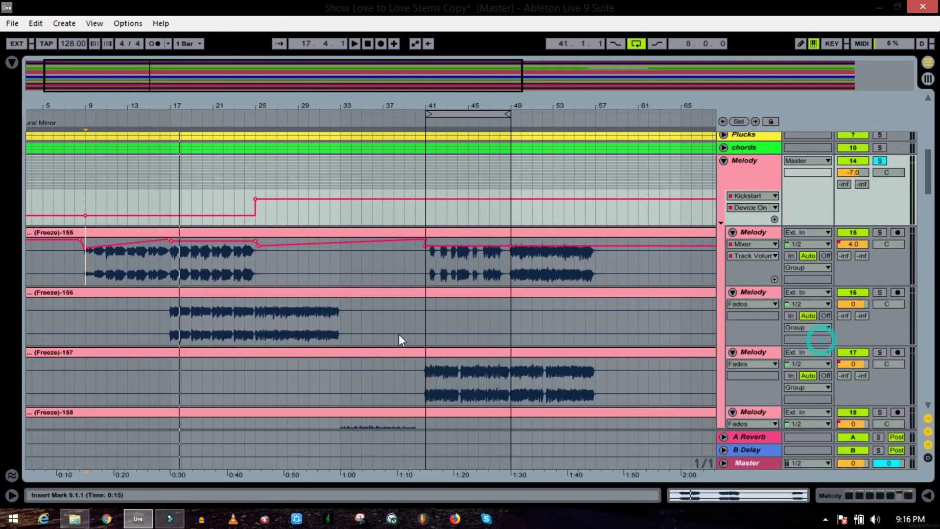
{"action": "left_click", "coordinate": [424, 315]}
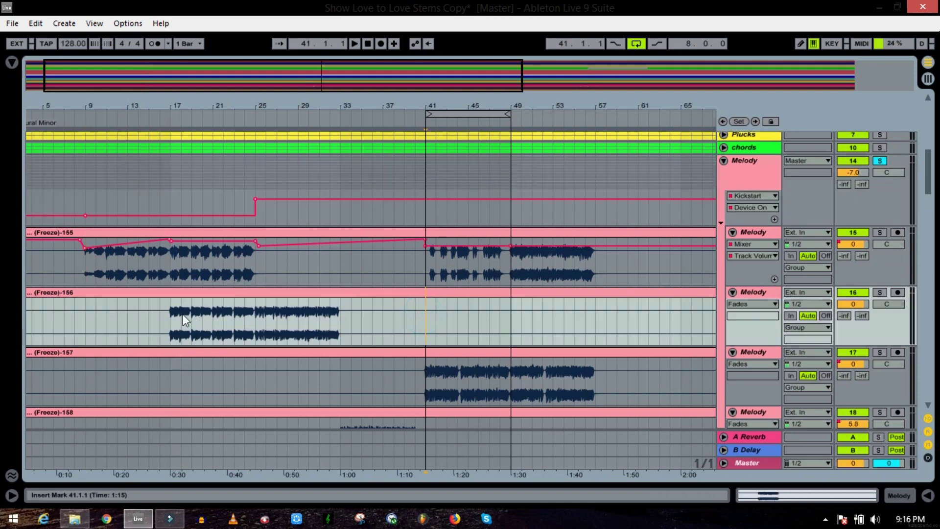
{"action": "left_click", "coordinate": [168, 317]}
{"action": "key", "text": "space"}
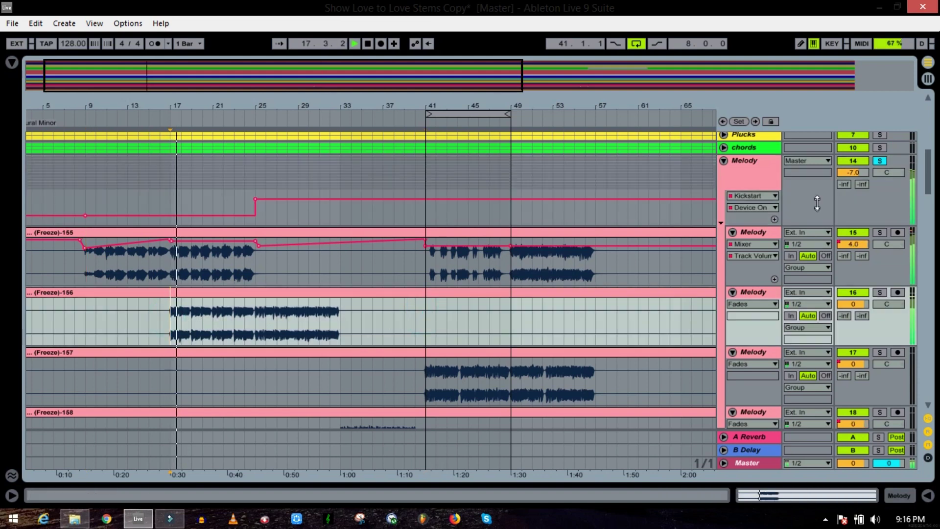
- Show the Melody group's device chain and switch Kickstart on and back off
{"action": "double_click", "coordinate": [747, 164]}
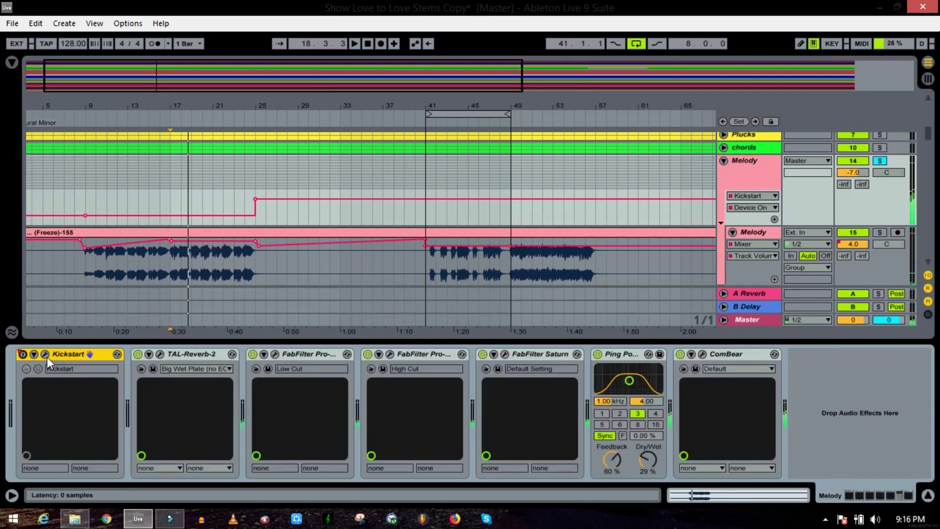
{"action": "left_click", "coordinate": [22, 353]}
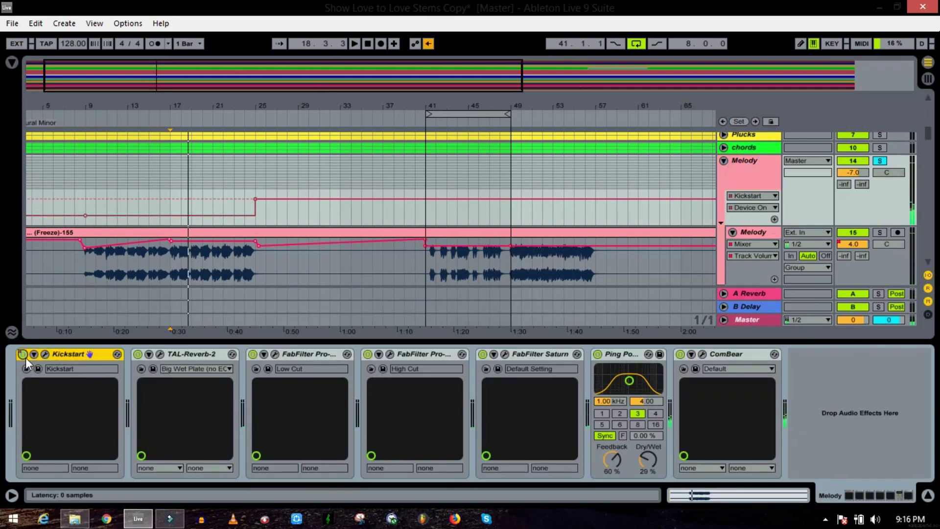
{"action": "left_click", "coordinate": [23, 354]}
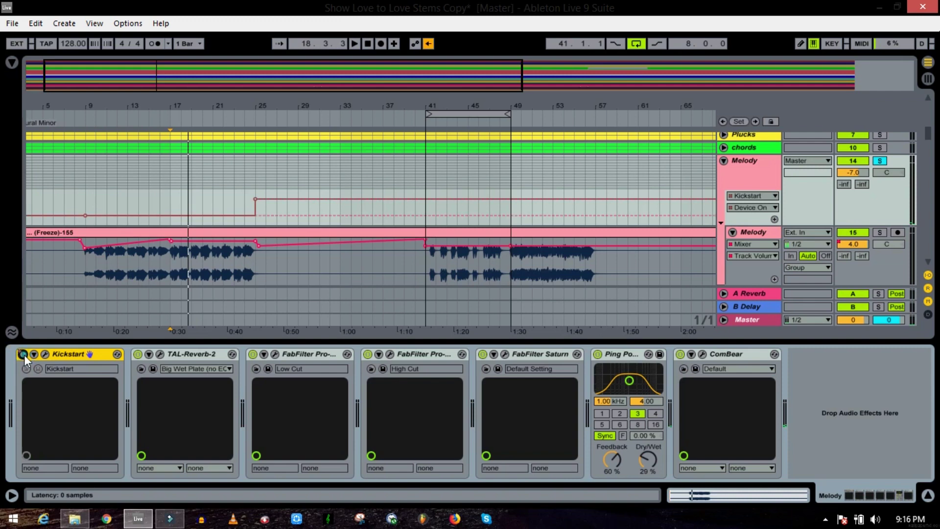
- Examine the settings of TAL-Reverb-2 and the Low Cut and High Cut FabFilter Pro-Q 2 equalizers on the Melody group
{"action": "left_click", "coordinate": [158, 354]}
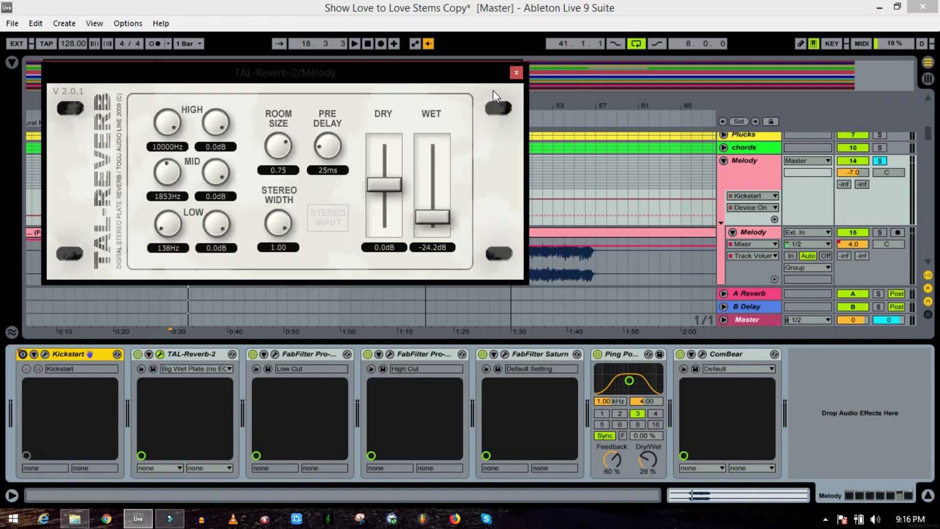
{"action": "left_click", "coordinate": [516, 73]}
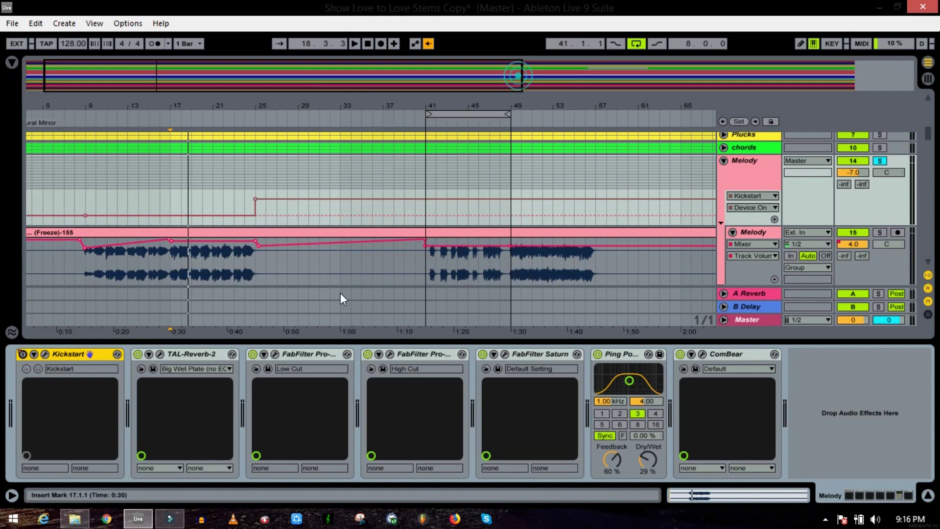
{"action": "left_click", "coordinate": [275, 353]}
{"action": "left_click", "coordinate": [296, 224]}
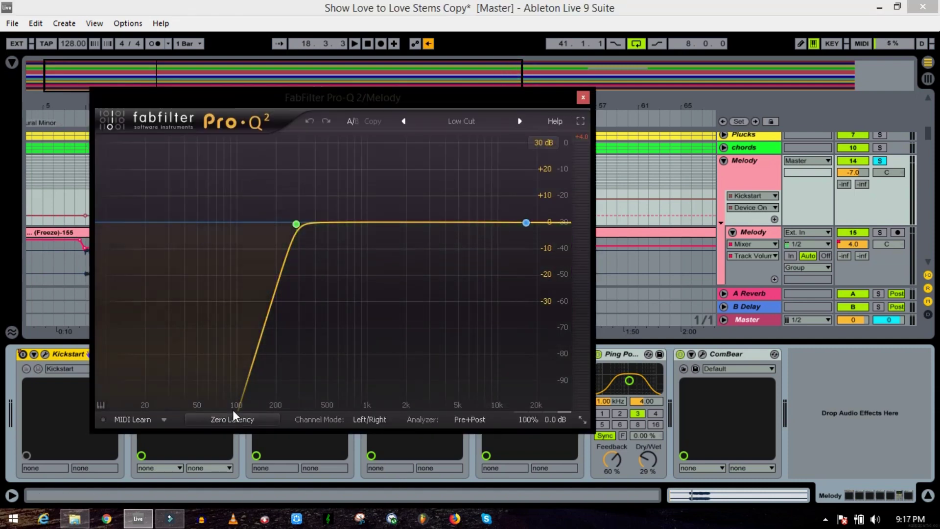
{"action": "left_click", "coordinate": [583, 98]}
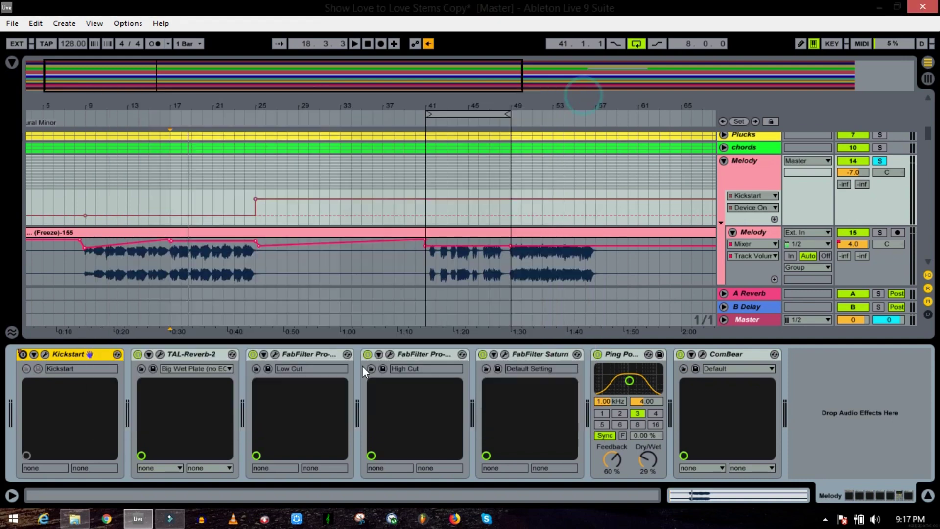
{"action": "left_click", "coordinate": [390, 354]}
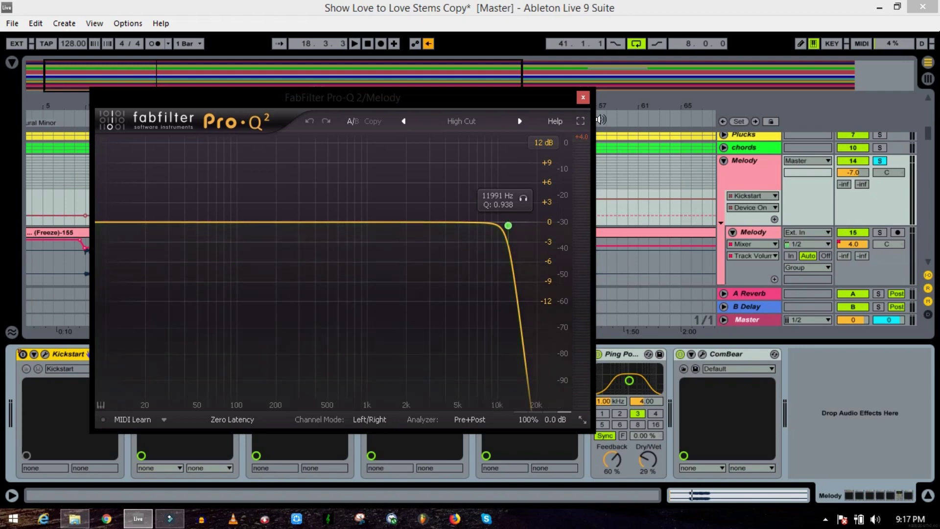
{"action": "left_click", "coordinate": [583, 97]}
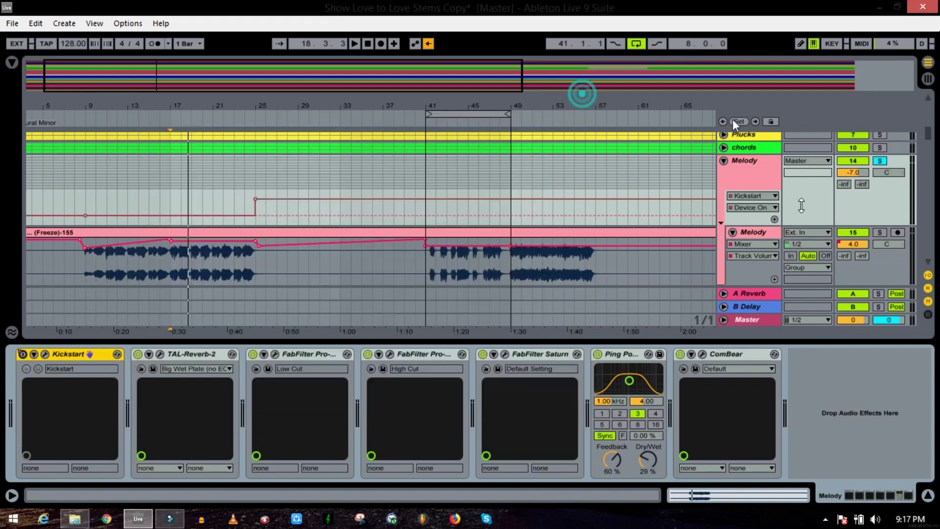
- Examine FabFilter Saturn on the Melody group and compare the sound with it bypassed and enabled during playback
{"action": "left_click", "coordinate": [504, 353]}
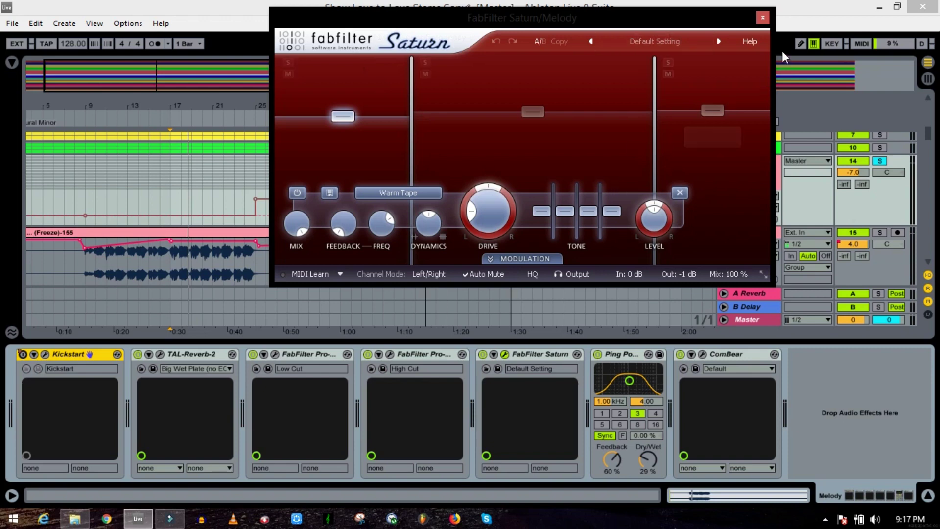
{"action": "left_click", "coordinate": [762, 19]}
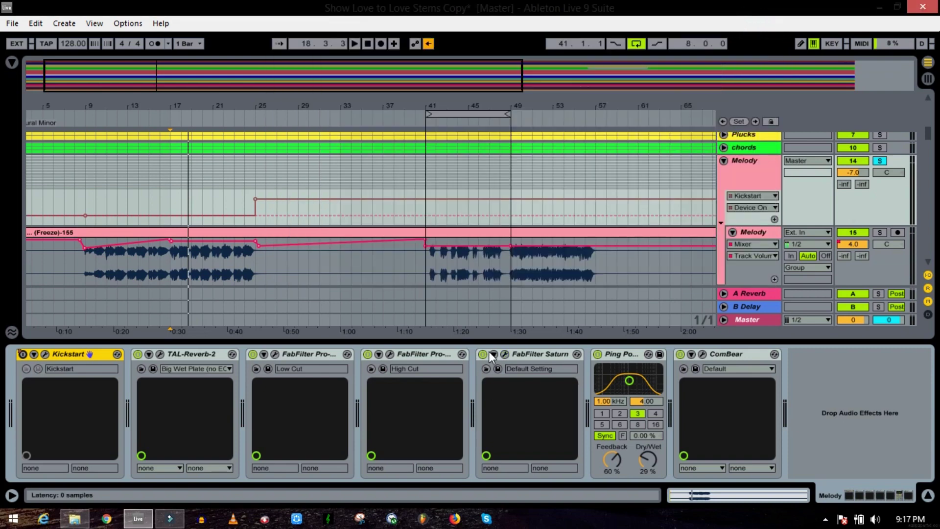
{"action": "left_click", "coordinate": [504, 354]}
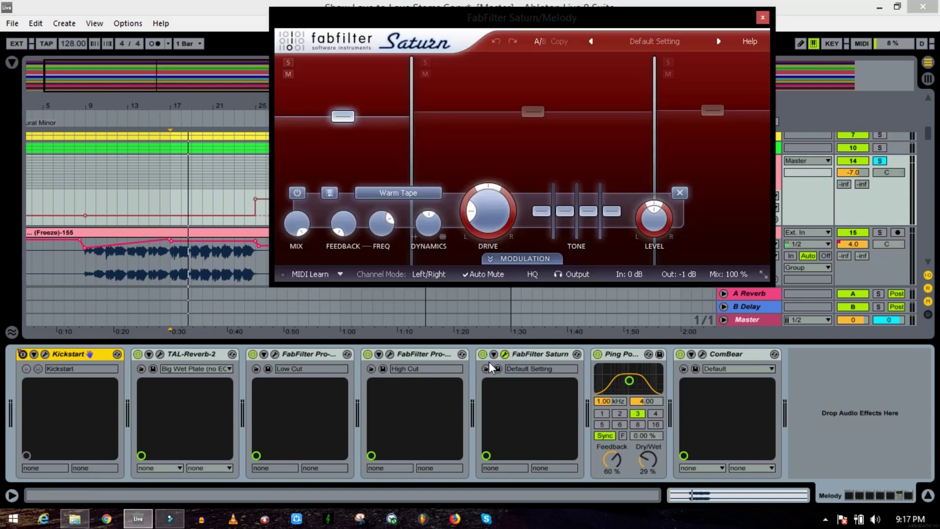
{"action": "left_click", "coordinate": [483, 354]}
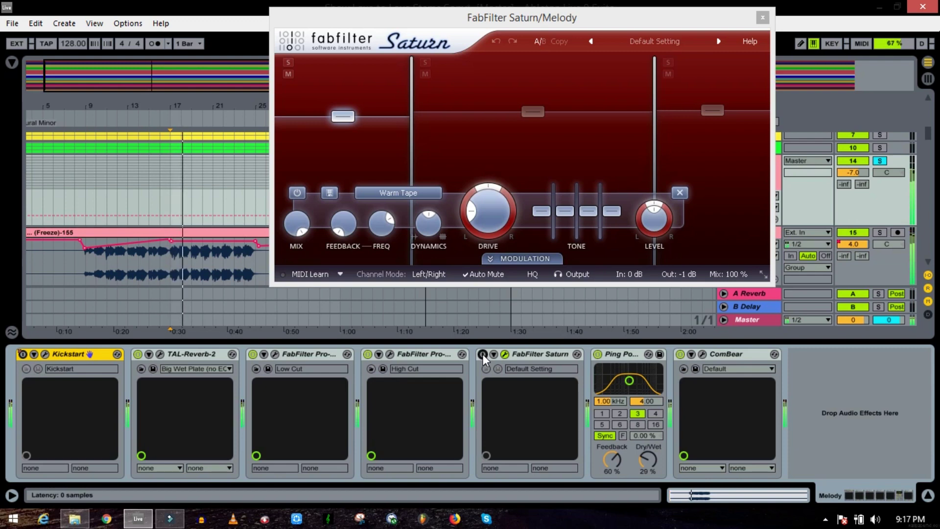
{"action": "left_click", "coordinate": [483, 354]}
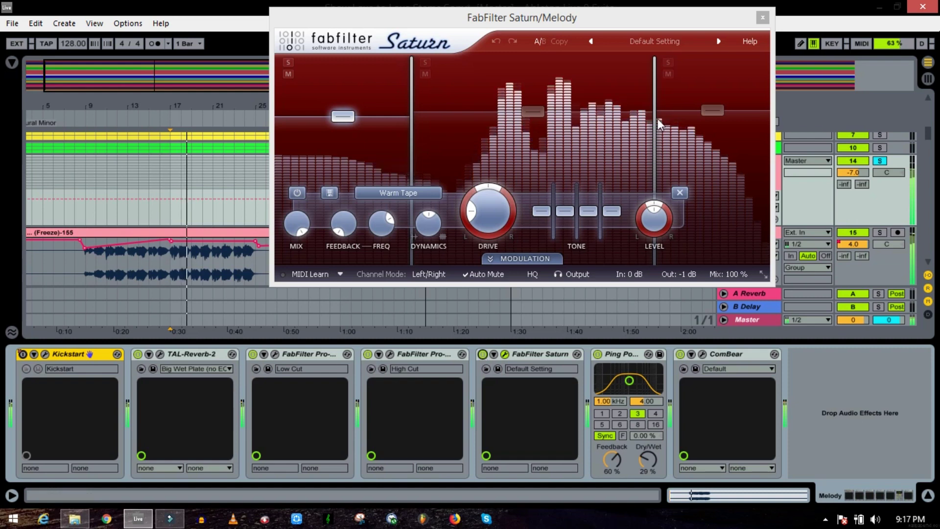
{"action": "left_click", "coordinate": [762, 17]}
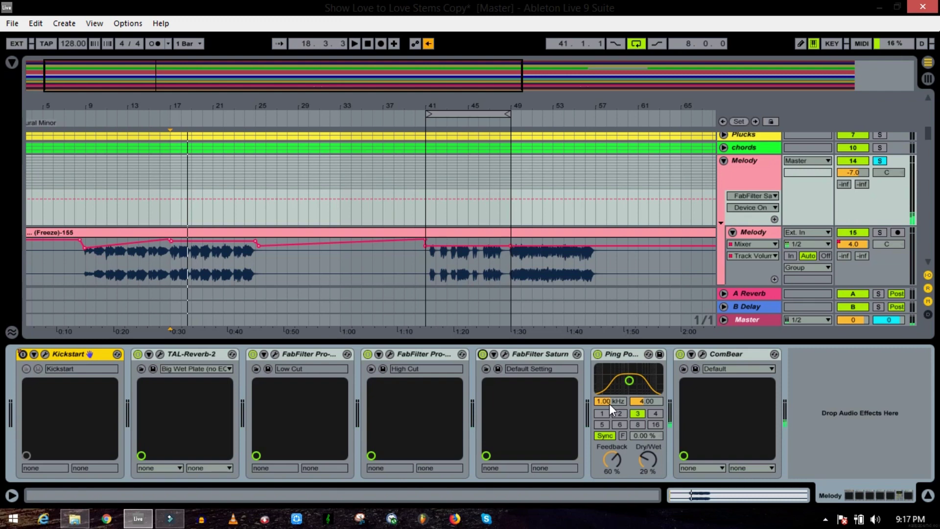
- Examine the ComBear compressor's settings, then close it and hide the device chain
{"action": "left_click", "coordinate": [703, 354]}
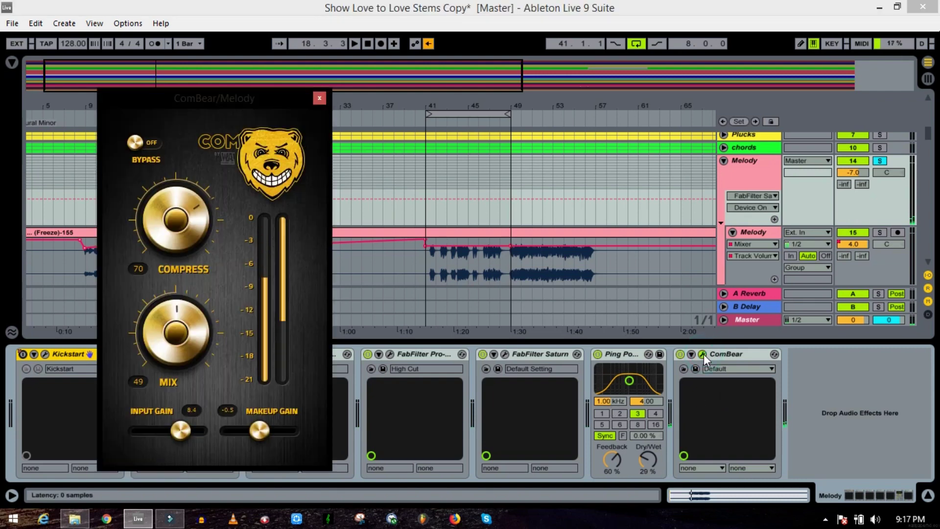
{"action": "left_click_drag", "start_coordinate": [203, 99], "coordinate": [445, 88]}
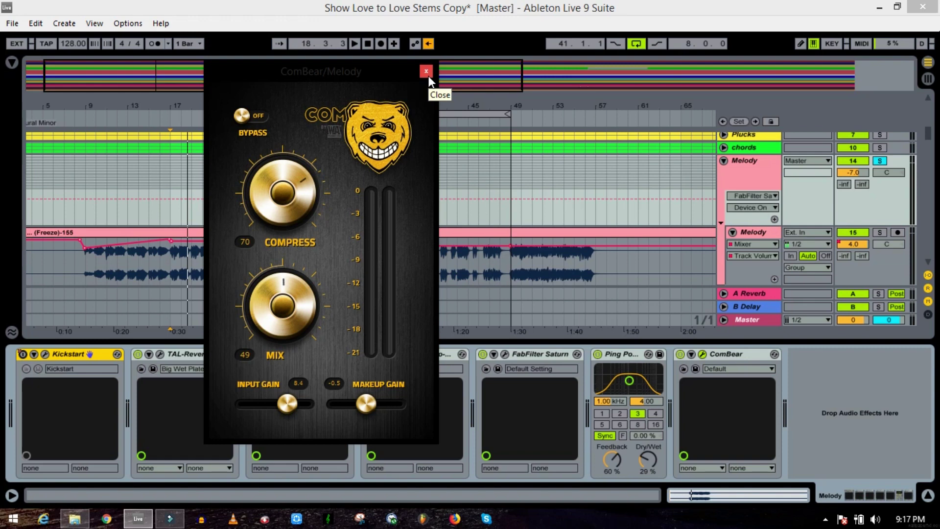
{"action": "left_click", "coordinate": [427, 71]}
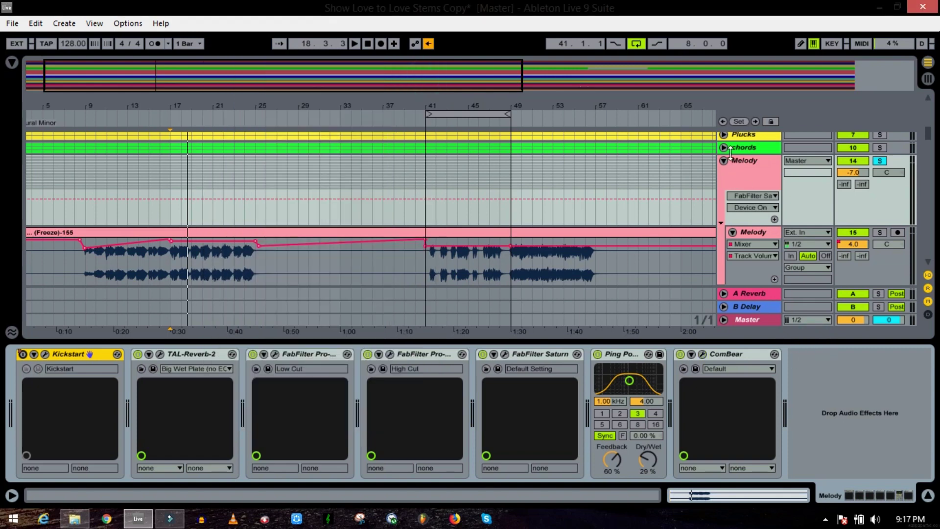
{"action": "double_click", "coordinate": [837, 344]}
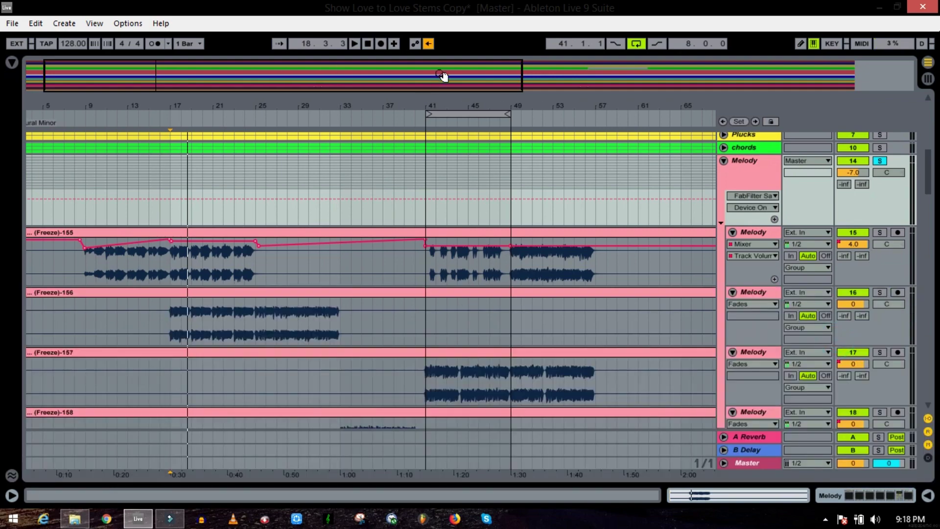
- Audition the soloed Melody group from bar 41 and briefly view its device chain
{"action": "left_click_drag", "start_coordinate": [443, 76], "coordinate": [436, 96]}
{"action": "left_click", "coordinate": [329, 214]}
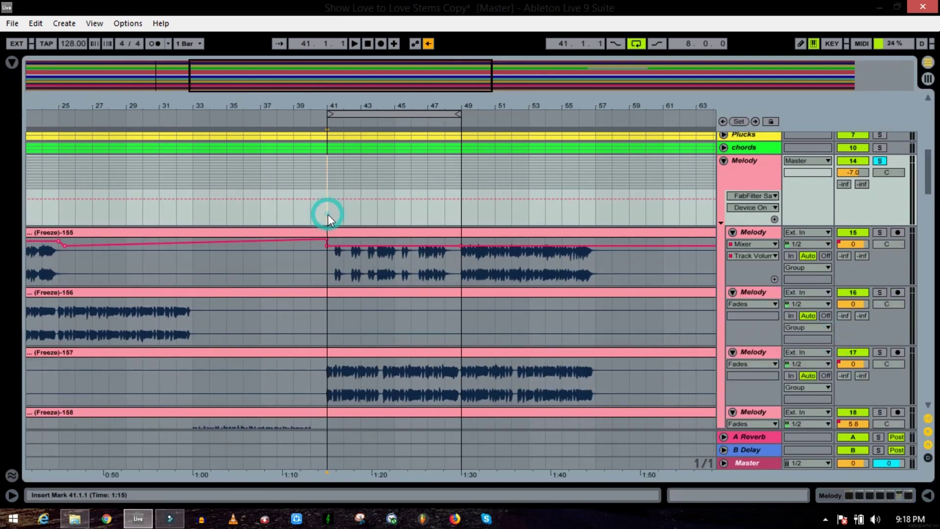
{"action": "key", "text": "space"}
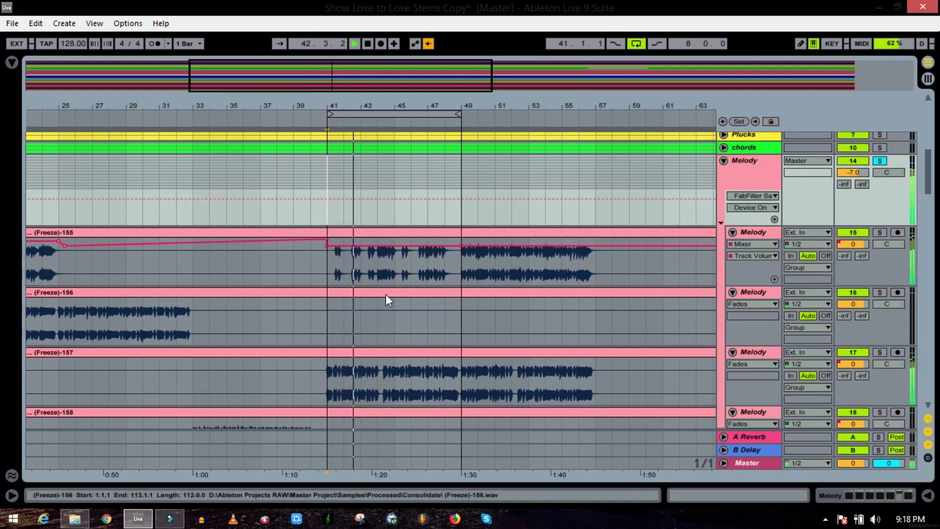
{"action": "double_click", "coordinate": [748, 167]}
{"action": "key", "text": "space"}
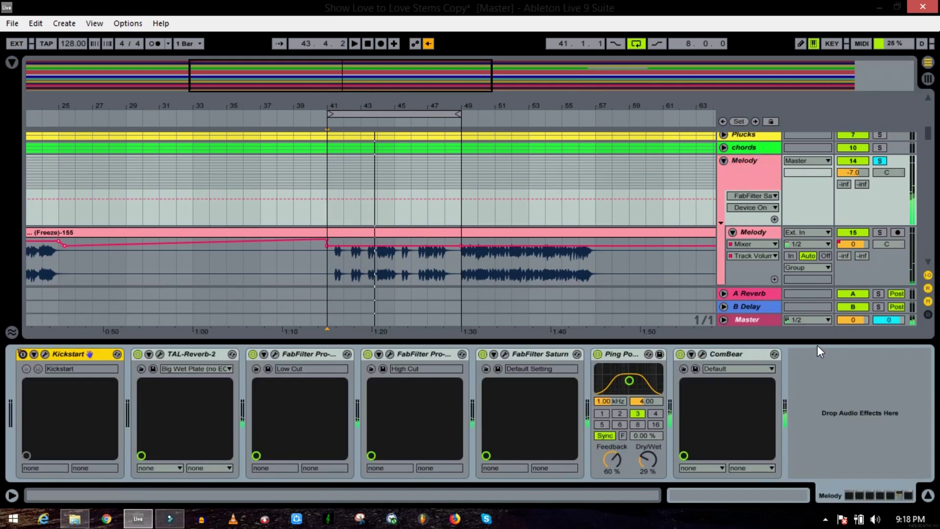
{"action": "key", "text": "ctrl+alt+l"}
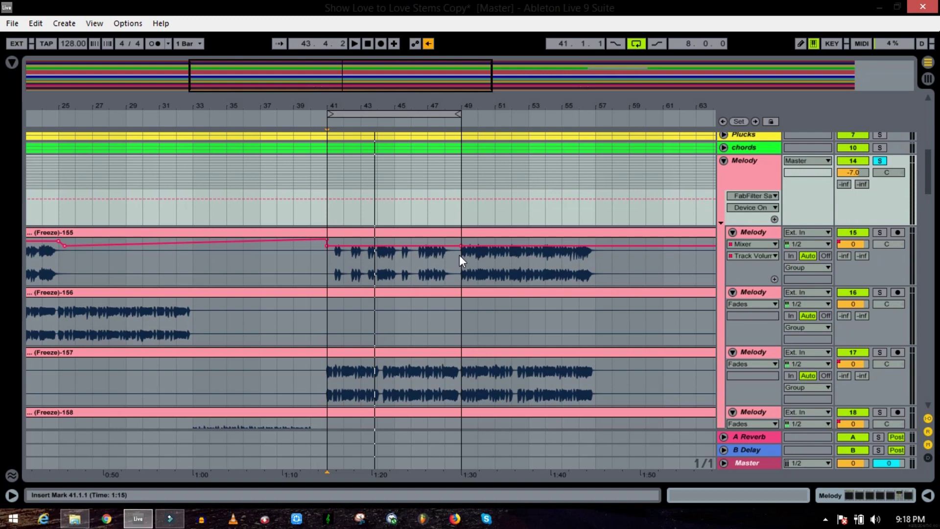
- Solo the White Noise track inside the Melody group and audition it from bar 41
{"action": "scroll", "coordinate": [459, 254], "scroll_direction": "down", "scroll_amount": 5}
{"action": "left_click", "coordinate": [880, 307]}
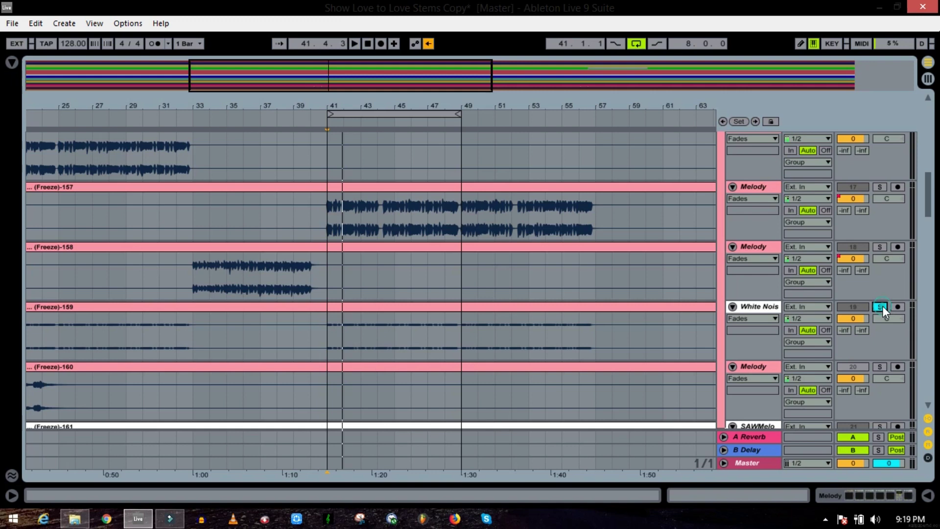
{"action": "left_click", "coordinate": [324, 348]}
{"action": "key", "text": "space"}
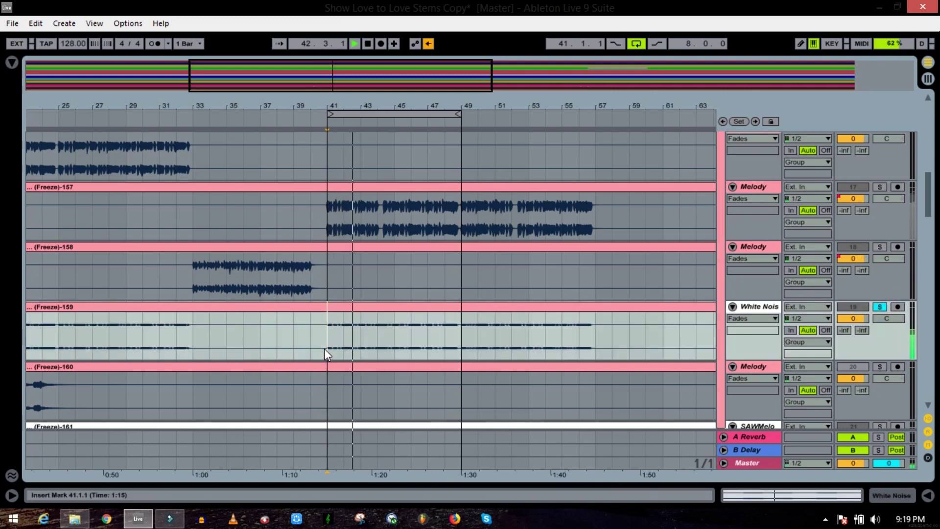
{"action": "key", "text": "space"}
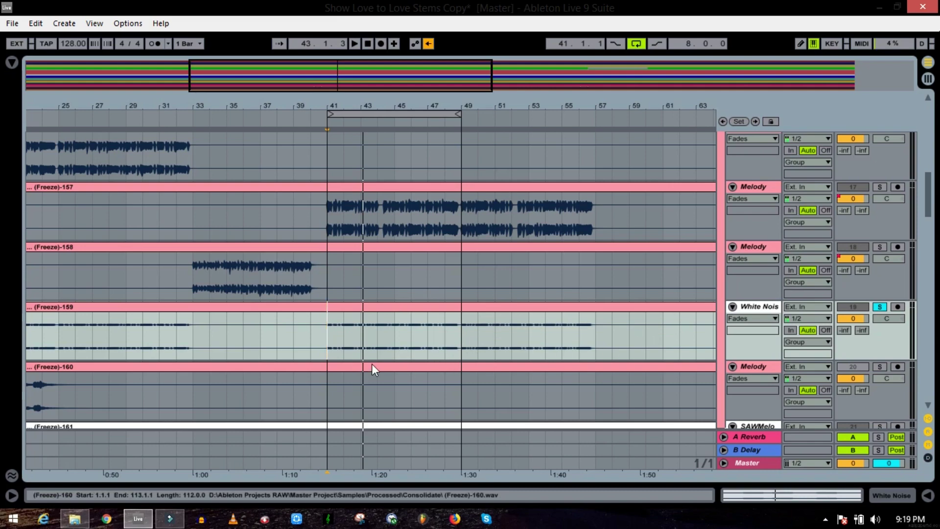
- Solo the whole Melody group and audition it from bar 41, toggling the White Noise layer's activation during playback
{"action": "scroll", "coordinate": [840, 236], "scroll_direction": "up", "scroll_amount": 5}
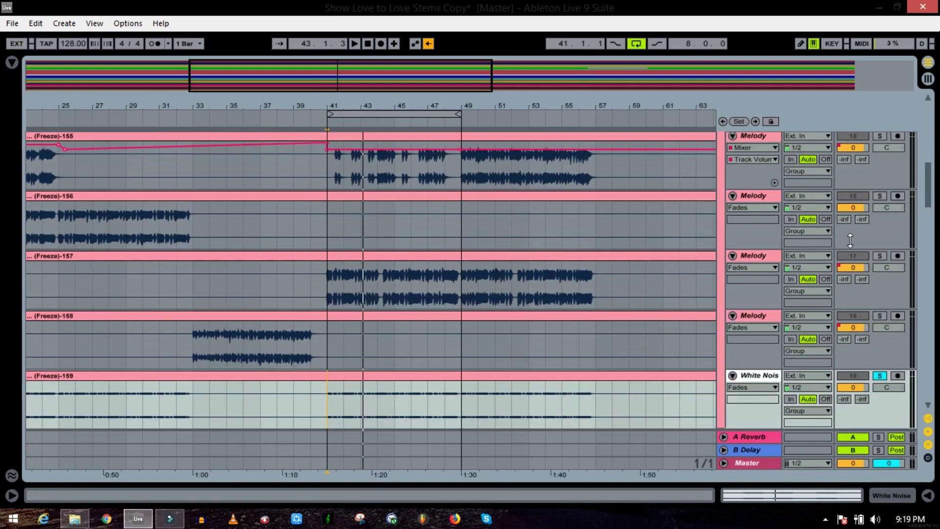
{"action": "scroll", "coordinate": [839, 236], "scroll_direction": "up", "scroll_amount": 1}
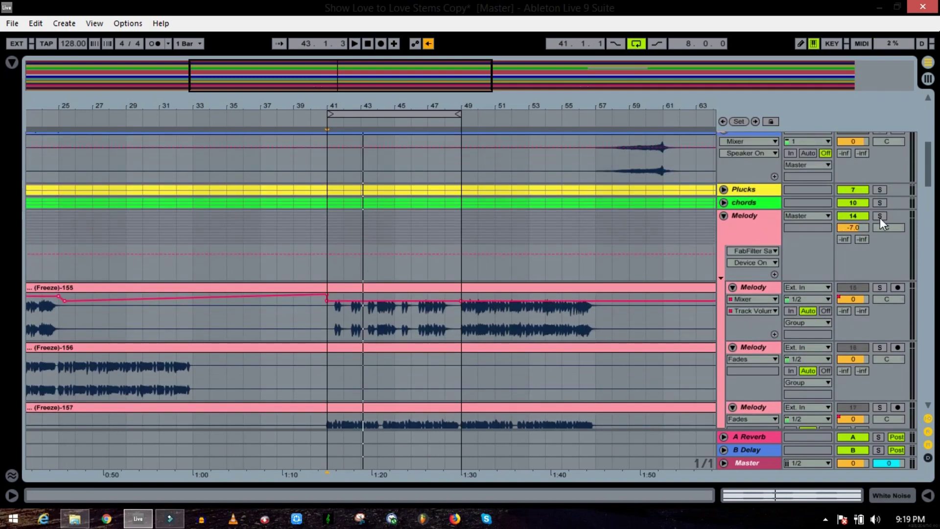
{"action": "left_click", "coordinate": [880, 218]}
{"action": "key", "text": "space"}
{"action": "scroll", "coordinate": [372, 340], "scroll_direction": "down", "scroll_amount": 7}
{"action": "scroll", "coordinate": [373, 340], "scroll_direction": "down", "scroll_amount": 4}
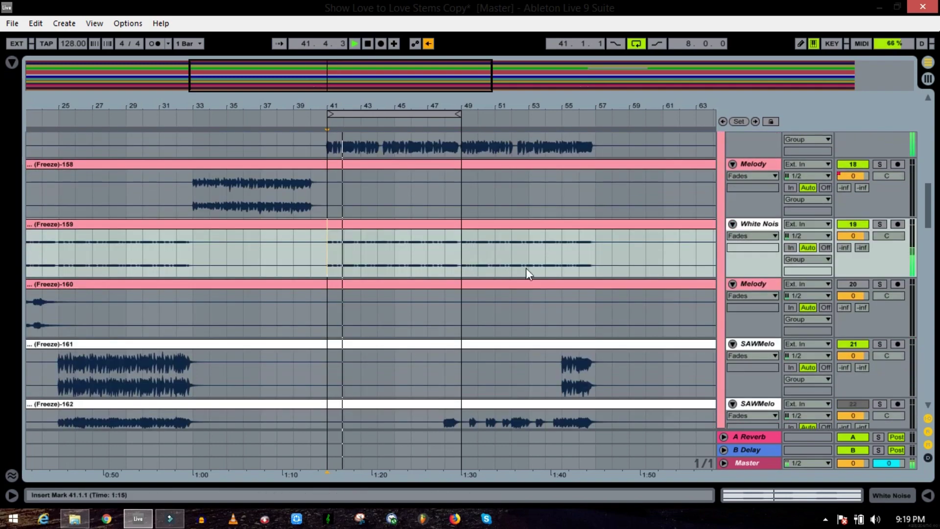
{"action": "left_click", "coordinate": [854, 223]}
{"action": "key", "text": "space"}
- Solo the Claps track and audition its pattern from bar 41
{"action": "key", "text": "minus"}
{"action": "key", "text": "minus"}
{"action": "key", "text": "minus"}
{"action": "scroll", "coordinate": [430, 345], "scroll_direction": "down", "scroll_amount": 5}
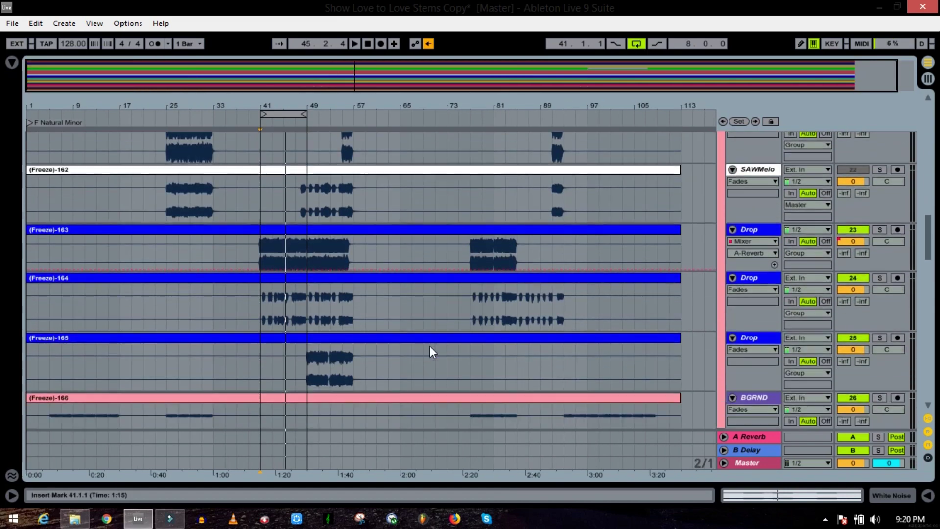
{"action": "scroll", "coordinate": [307, 291], "scroll_direction": "down", "scroll_amount": 5}
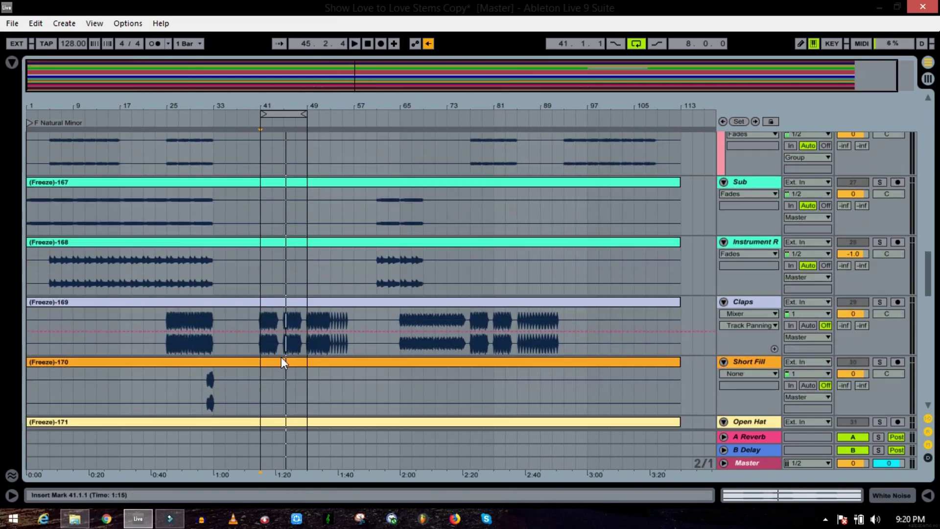
{"action": "scroll", "coordinate": [281, 363], "scroll_direction": "down", "scroll_amount": 2}
{"action": "left_click_drag", "start_coordinate": [284, 63], "coordinate": [284, 91]}
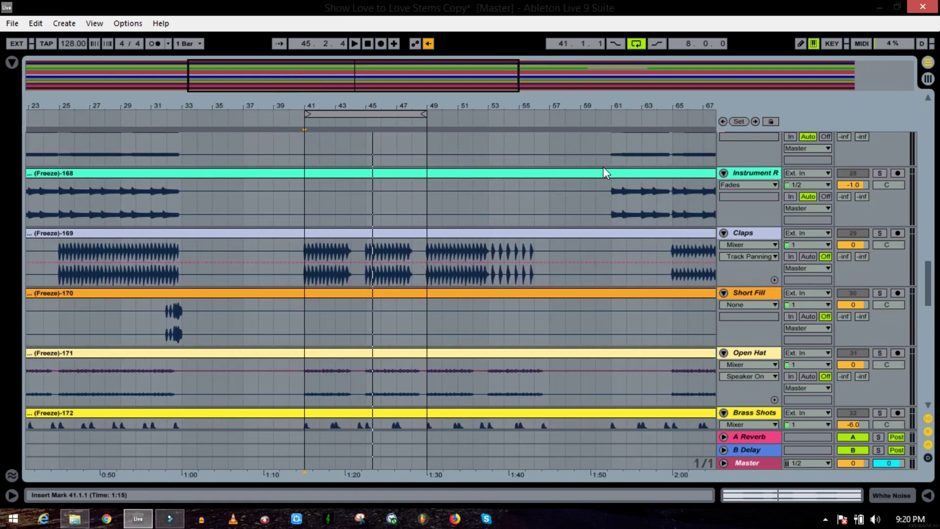
{"action": "left_click", "coordinate": [876, 234]}
{"action": "key", "text": "space"}
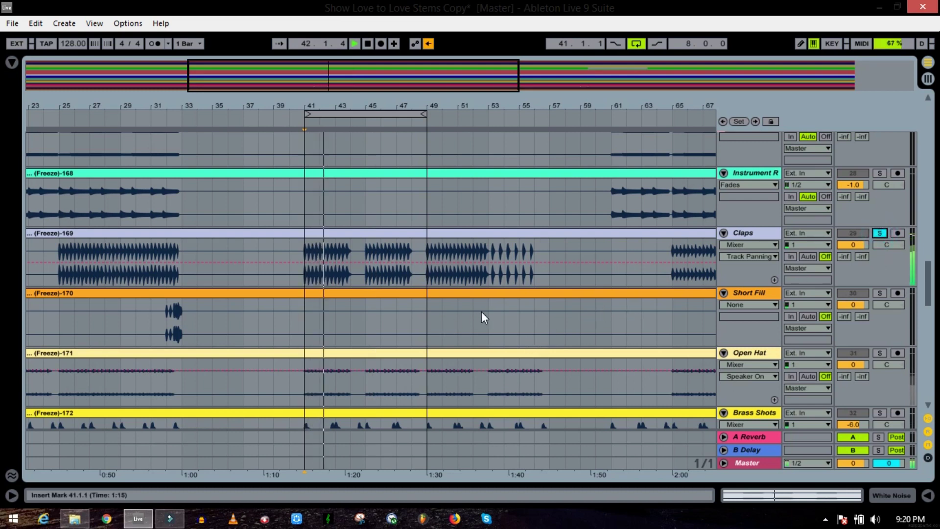
{"action": "key", "text": "space"}
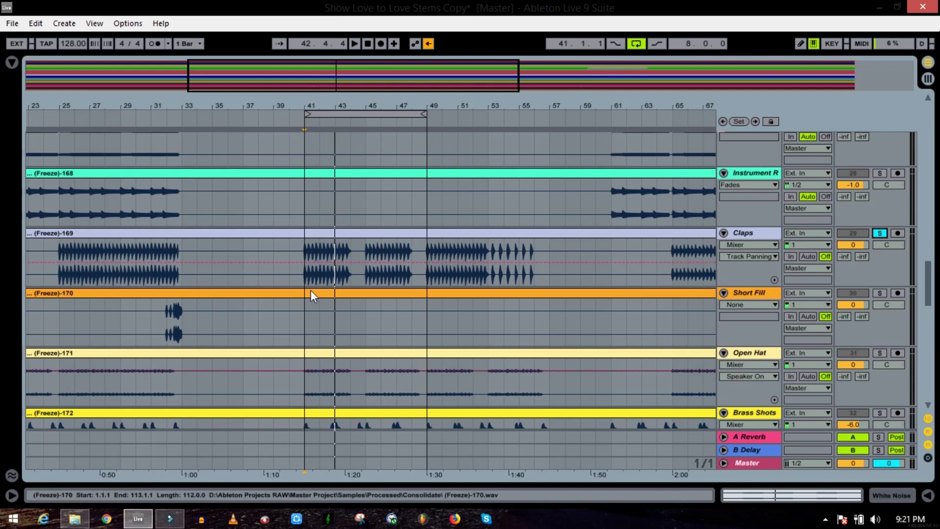
{"action": "key", "text": "space"}
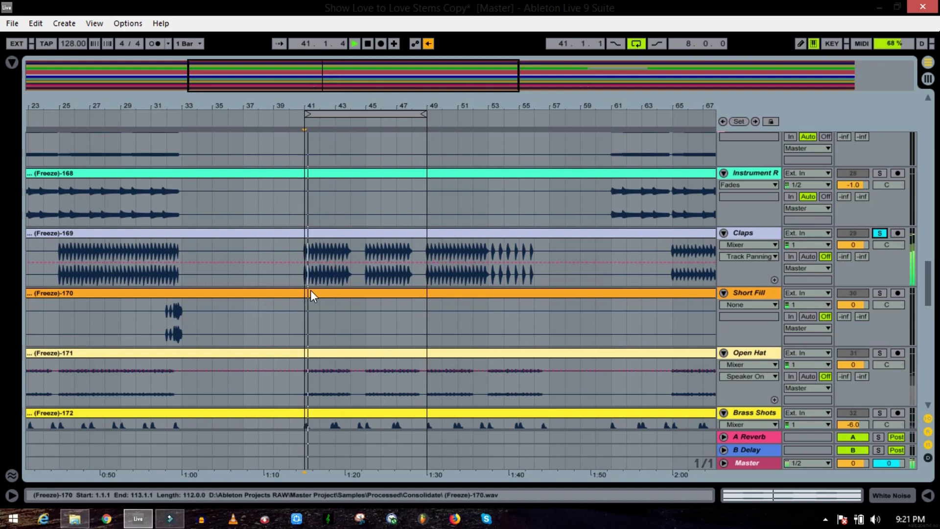
{"action": "key", "text": "space"}
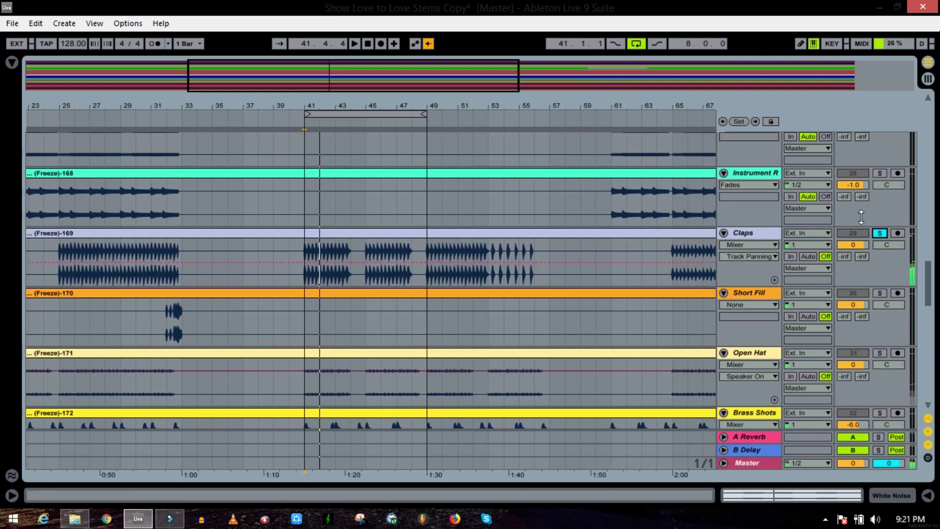
- View the Claps track's device chain and its clip waveform, then hide the detail view
{"action": "double_click", "coordinate": [752, 234]}
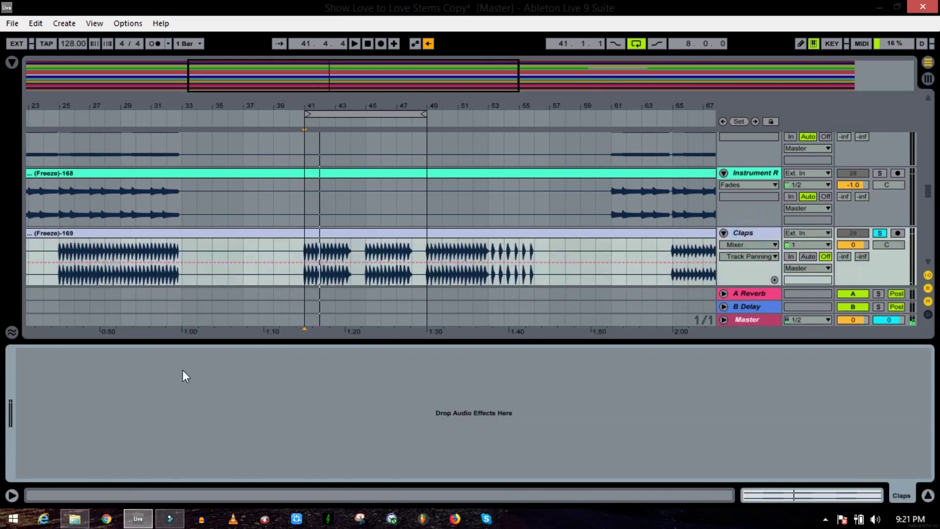
{"action": "left_click", "coordinate": [128, 345]}
{"action": "double_click", "coordinate": [498, 232]}
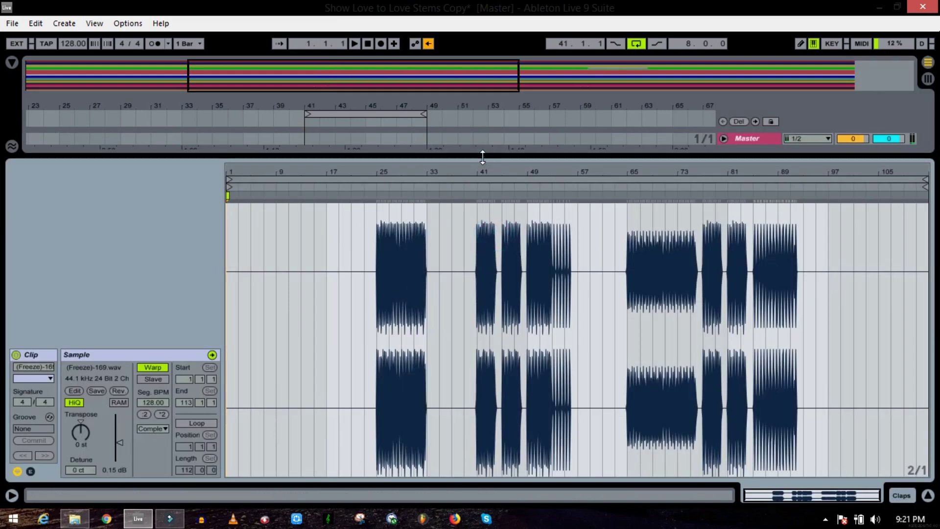
{"action": "left_click_drag", "start_coordinate": [487, 158], "coordinate": [346, 357]}
- Solo the Kick track and audition it from bar 41
{"action": "scroll", "coordinate": [759, 318], "scroll_direction": "down", "scroll_amount": 10}
{"action": "scroll", "coordinate": [759, 318], "scroll_direction": "down", "scroll_amount": 15}
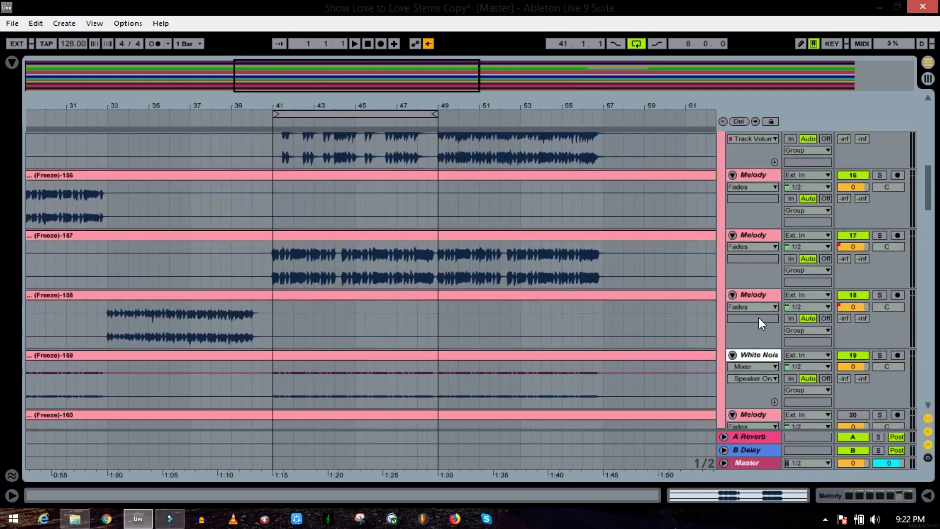
{"action": "scroll", "coordinate": [758, 317], "scroll_direction": "down", "scroll_amount": 5}
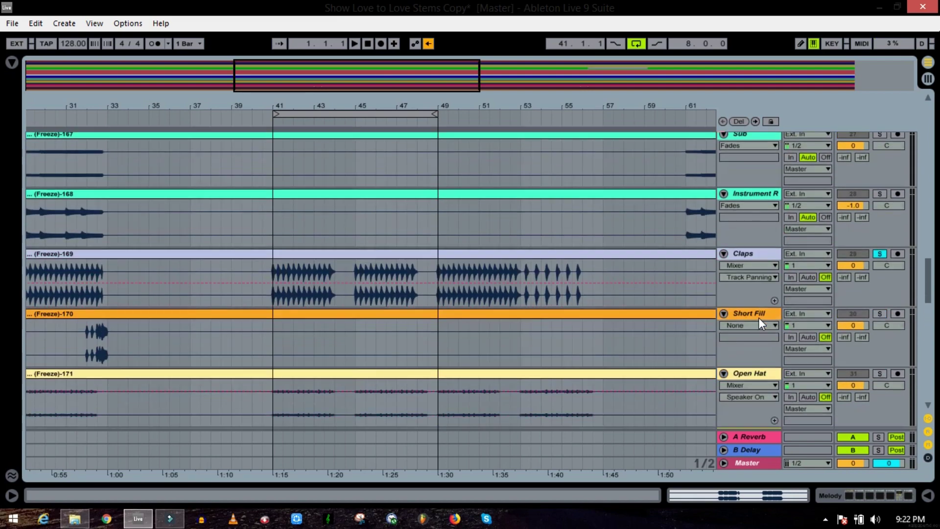
{"action": "scroll", "coordinate": [742, 303], "scroll_direction": "up", "scroll_amount": 2}
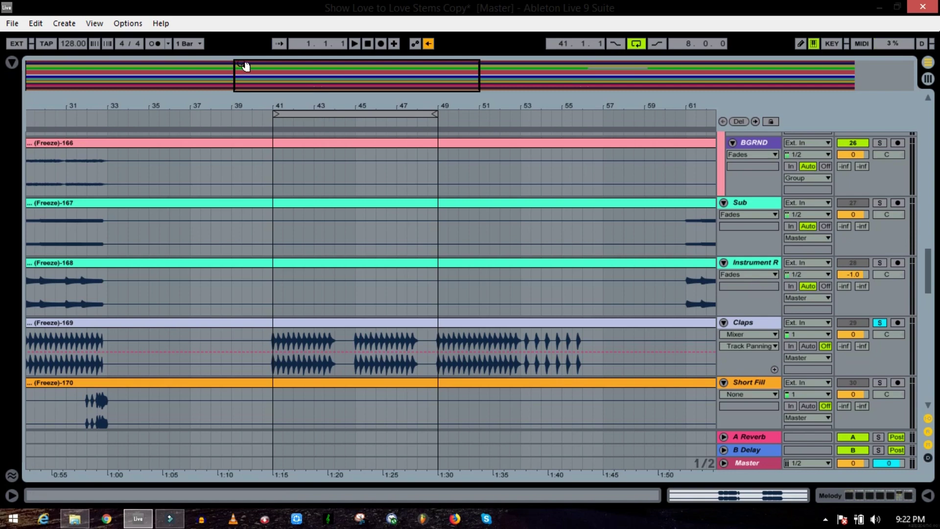
{"action": "left_click", "coordinate": [272, 286]}
{"action": "scroll", "coordinate": [480, 327], "scroll_direction": "down", "scroll_amount": 15}
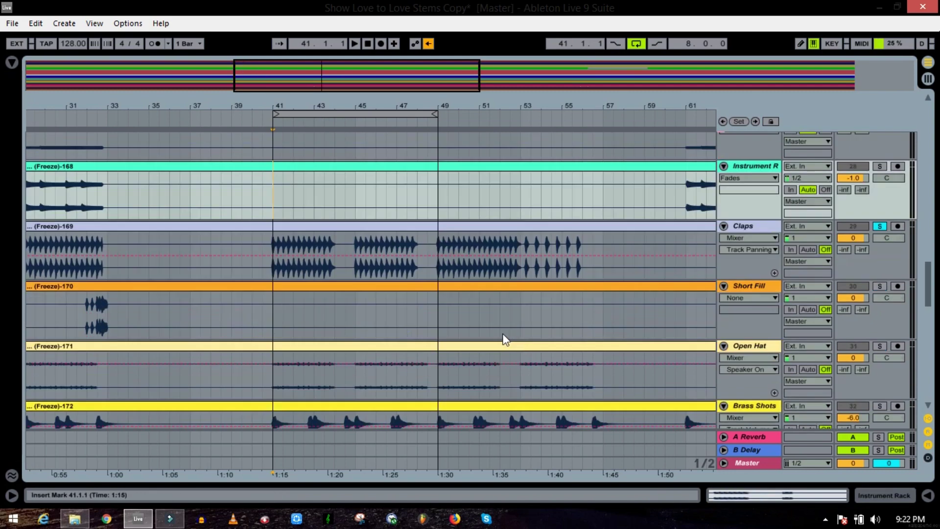
{"action": "scroll", "coordinate": [480, 327], "scroll_direction": "down", "scroll_amount": 3}
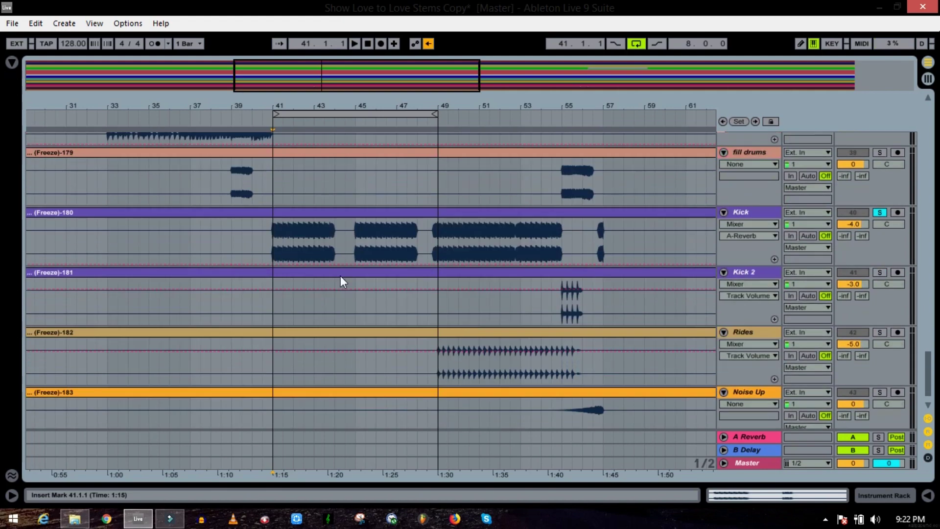
{"action": "left_click", "coordinate": [879, 213]}
{"action": "key", "text": "space"}
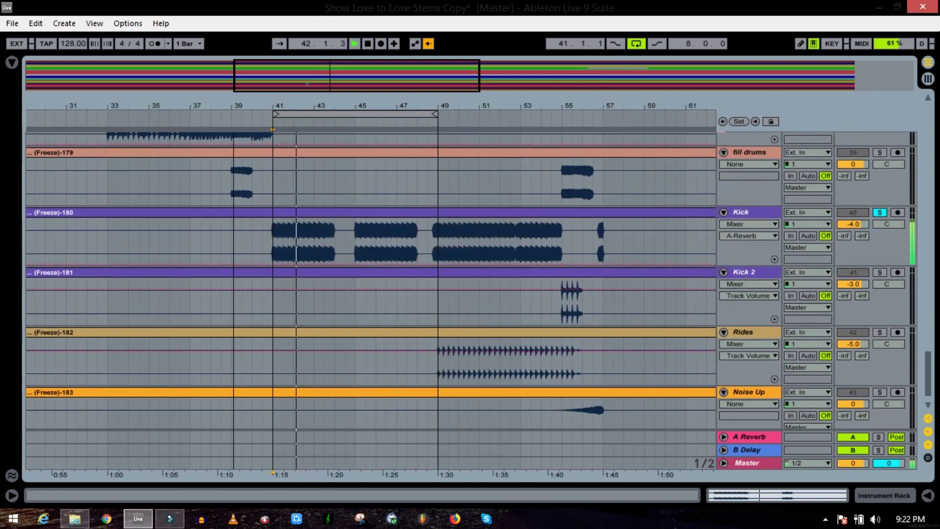
{"action": "left_click_drag", "start_coordinate": [313, 93], "coordinate": [311, 87]}
{"action": "key", "text": "space"}
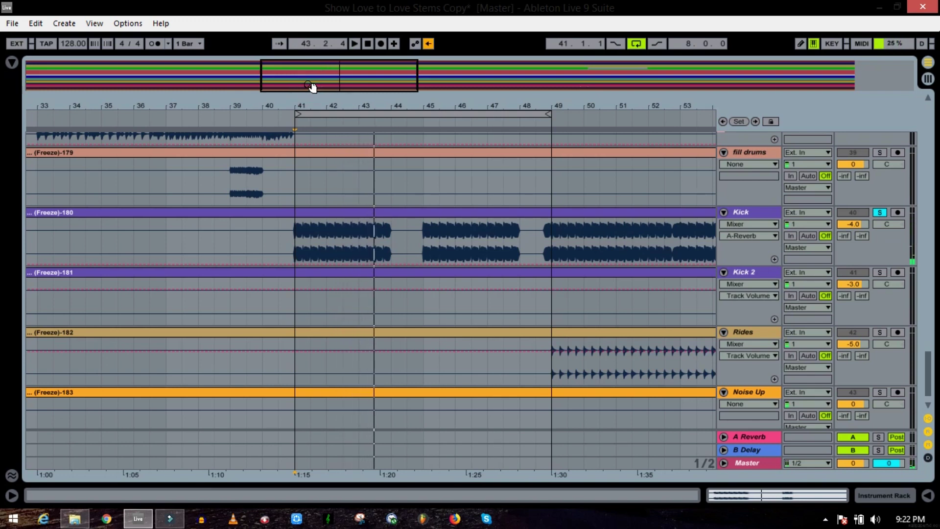
{"action": "key", "text": "space"}
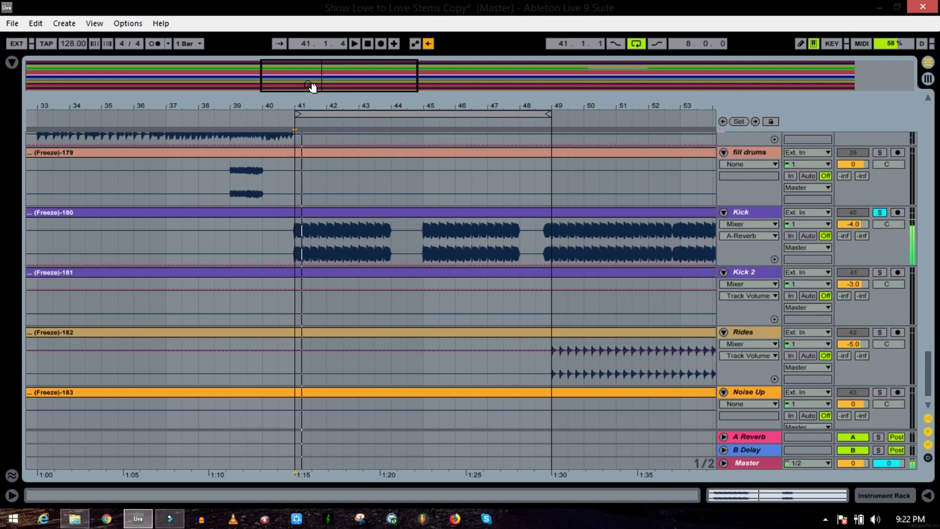
{"action": "key", "text": "space"}
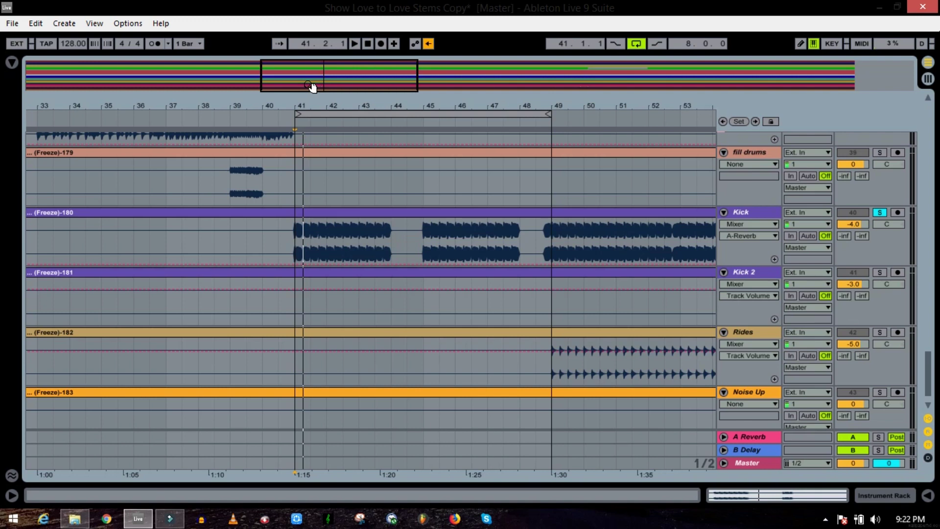
- Solo the Sub and Instrument Rack tracks together and audition them from bar 5
{"action": "scroll", "coordinate": [412, 314], "scroll_direction": "up", "scroll_amount": 10}
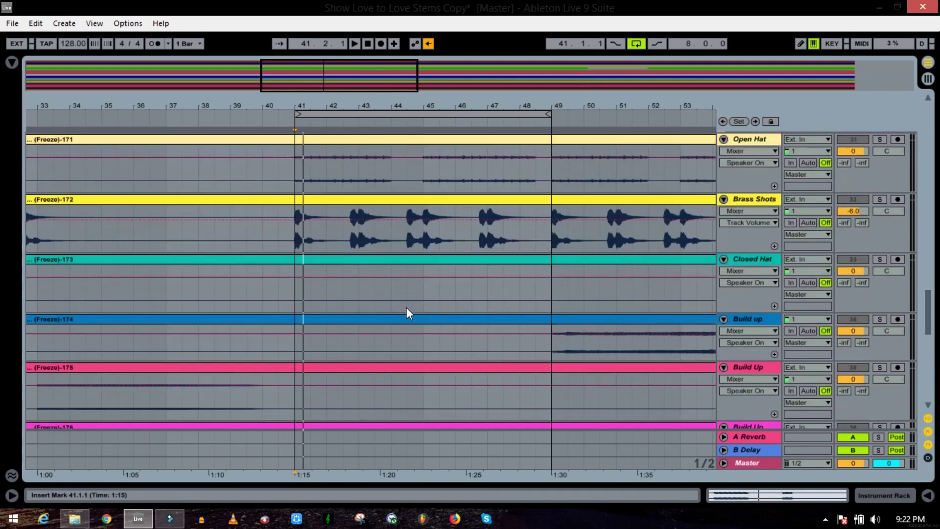
{"action": "scroll", "coordinate": [406, 307], "scroll_direction": "up", "scroll_amount": 8}
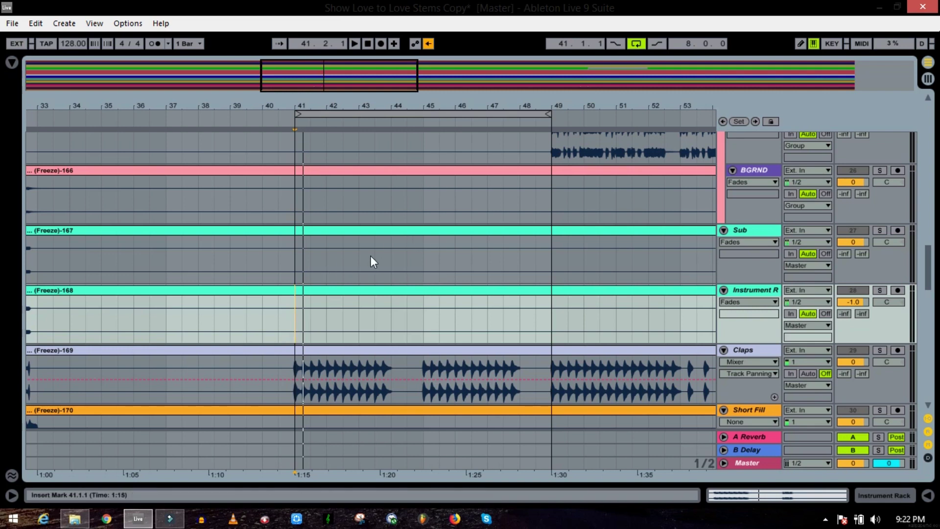
{"action": "left_click_drag", "start_coordinate": [321, 69], "coordinate": [320, 110]}
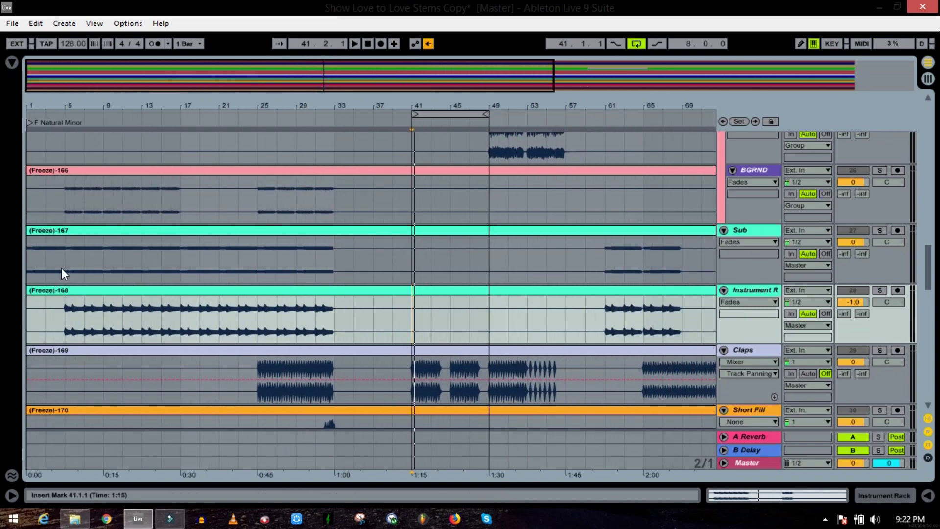
{"action": "left_click", "coordinate": [41, 261]}
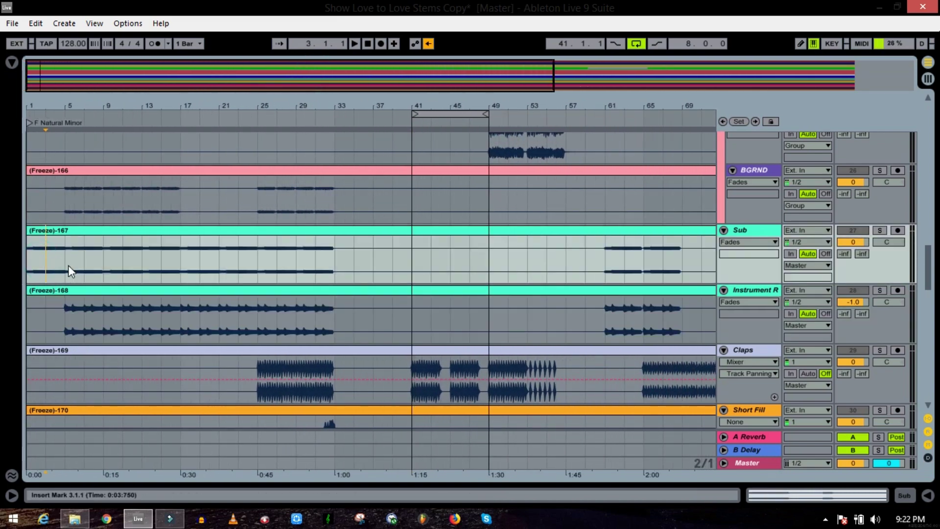
{"action": "left_click", "coordinate": [880, 230]}
{"action": "left_click", "coordinate": [880, 291], "text": "ctrl"}
{"action": "left_click", "coordinate": [59, 261]}
{"action": "key", "text": "space"}
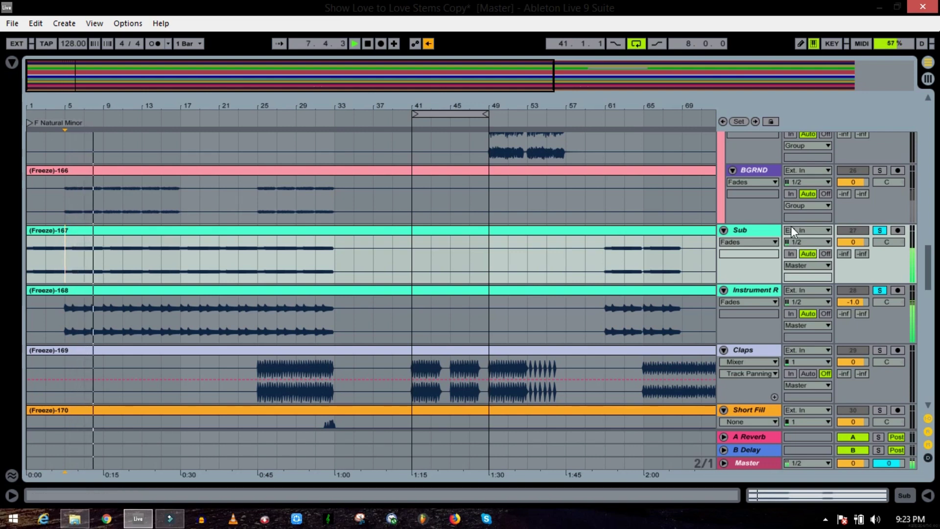
{"action": "key", "text": "space"}
- Check the device chains of the Sub and Instrument Rack tracks, hide them, and unsolo both tracks
{"action": "double_click", "coordinate": [759, 231]}
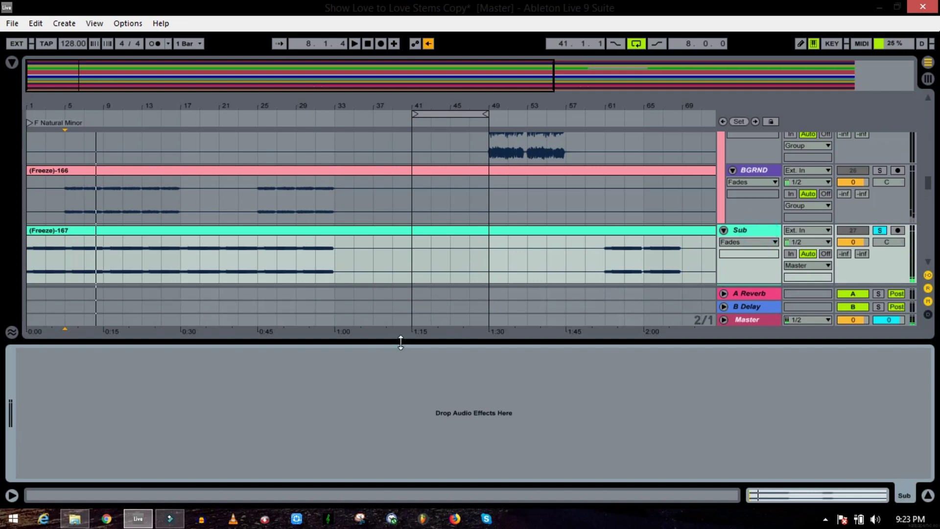
{"action": "left_click_drag", "start_coordinate": [401, 342], "coordinate": [401, 350]}
{"action": "double_click", "coordinate": [759, 285]}
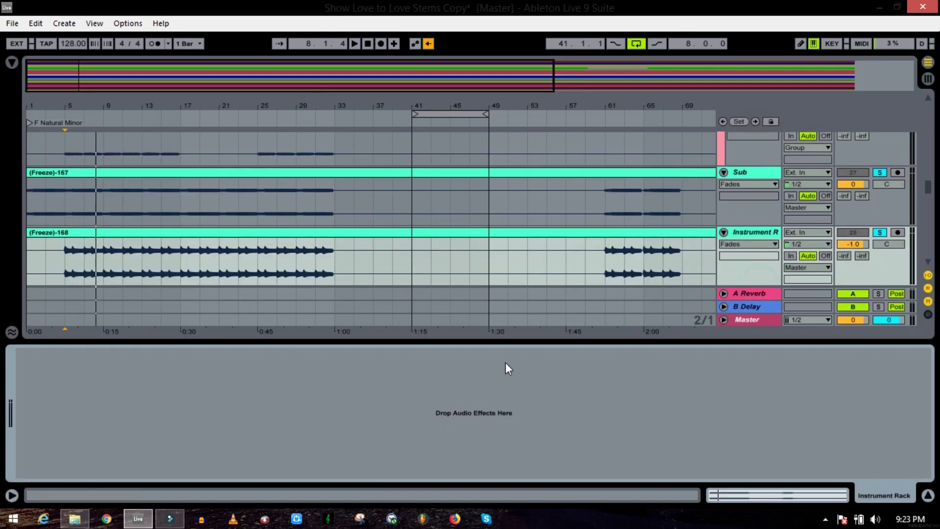
{"action": "left_click_drag", "start_coordinate": [503, 339], "coordinate": [504, 357]}
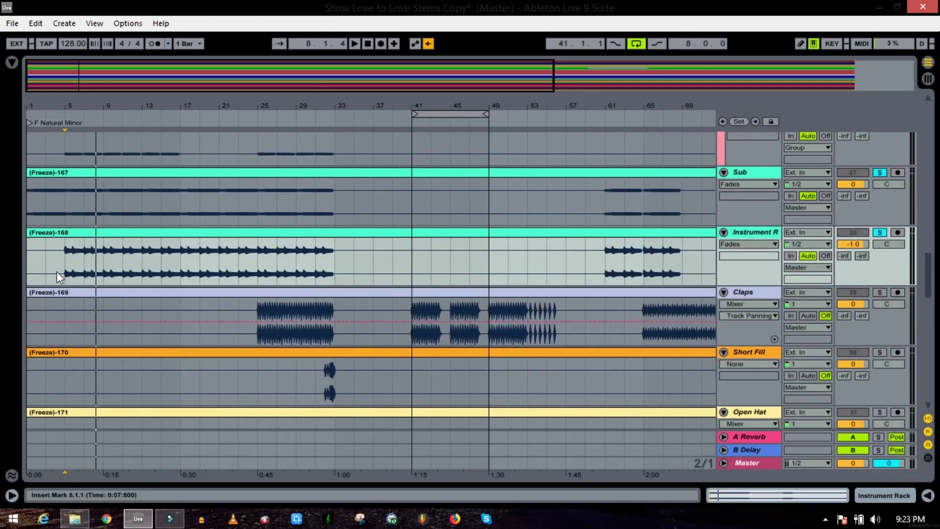
{"action": "left_click", "coordinate": [62, 264]}
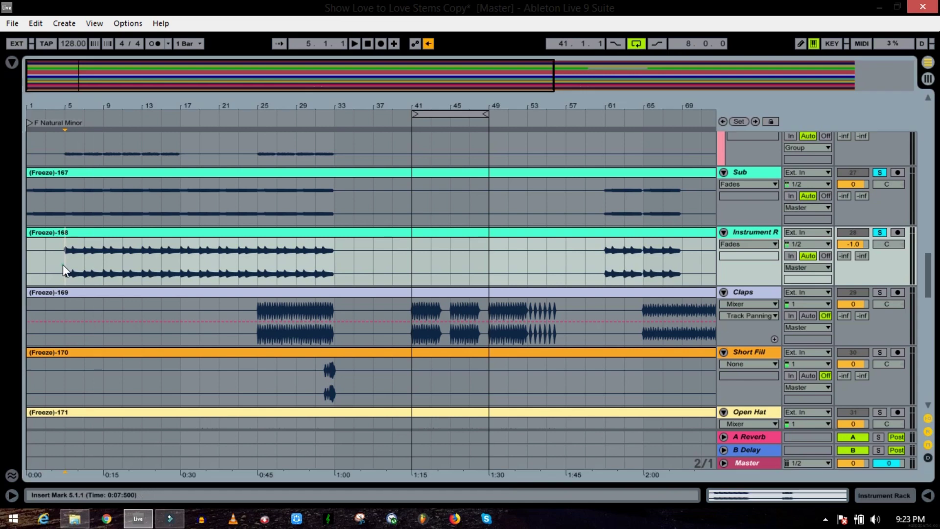
{"action": "left_click", "coordinate": [880, 231]}
- Solo the Noise Up track and audition its first riser from bar 15
{"action": "left_click_drag", "start_coordinate": [425, 74], "coordinate": [661, 74]}
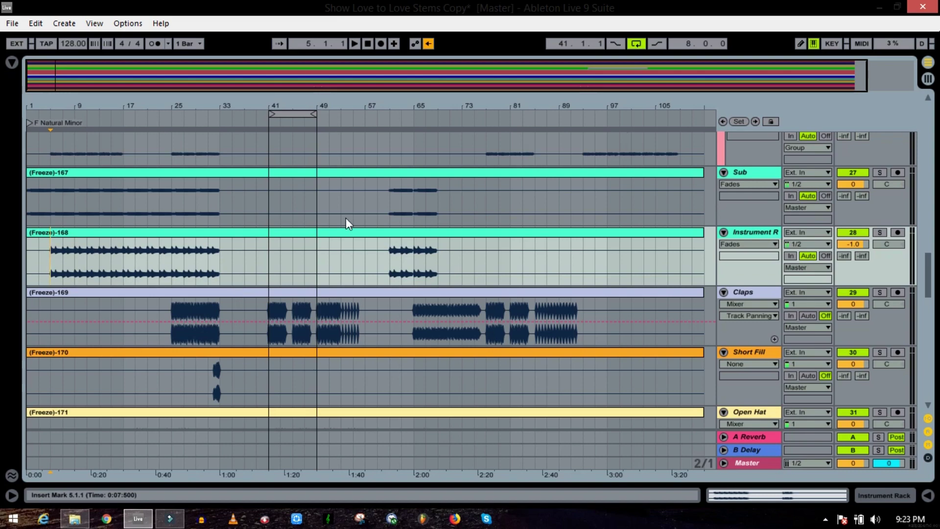
{"action": "scroll", "coordinate": [347, 218], "scroll_direction": "down", "scroll_amount": 6}
{"action": "scroll", "coordinate": [348, 216], "scroll_direction": "up", "scroll_amount": 5}
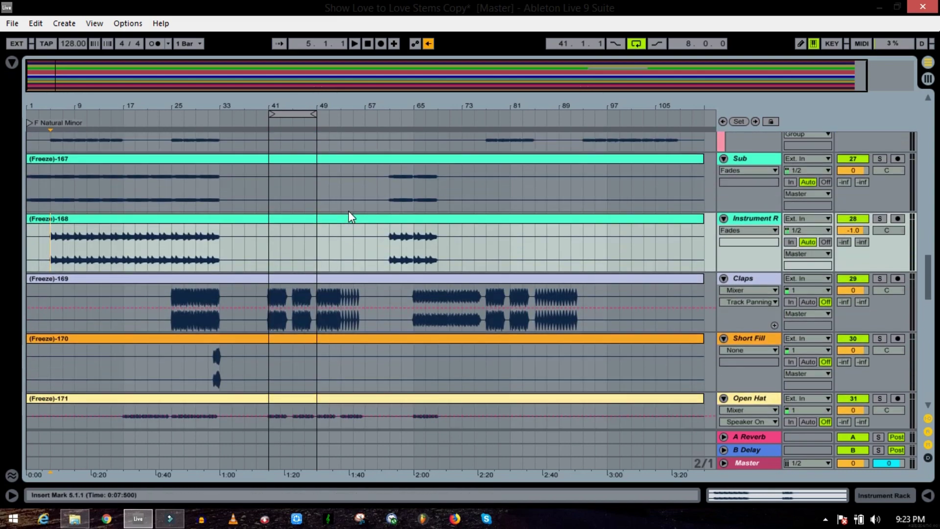
{"action": "left_click_drag", "start_coordinate": [330, 81], "coordinate": [329, 76]}
{"action": "scroll", "coordinate": [372, 293], "scroll_direction": "down", "scroll_amount": 10}
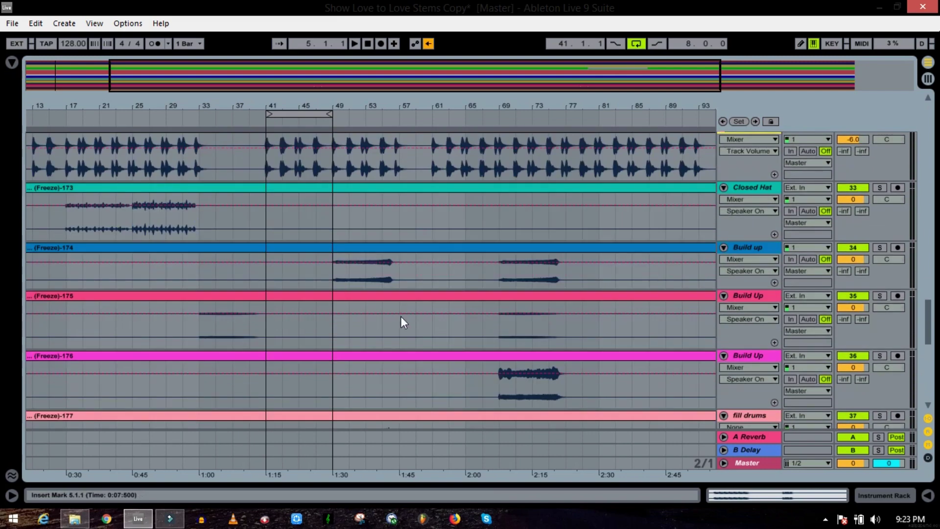
{"action": "scroll", "coordinate": [318, 315], "scroll_direction": "down", "scroll_amount": 6}
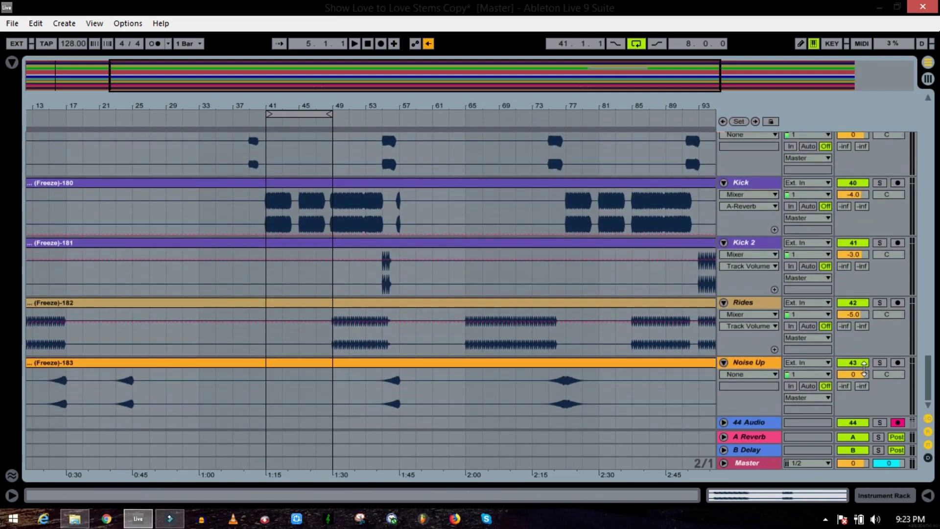
{"action": "left_click", "coordinate": [50, 390]}
{"action": "left_click", "coordinate": [880, 363]}
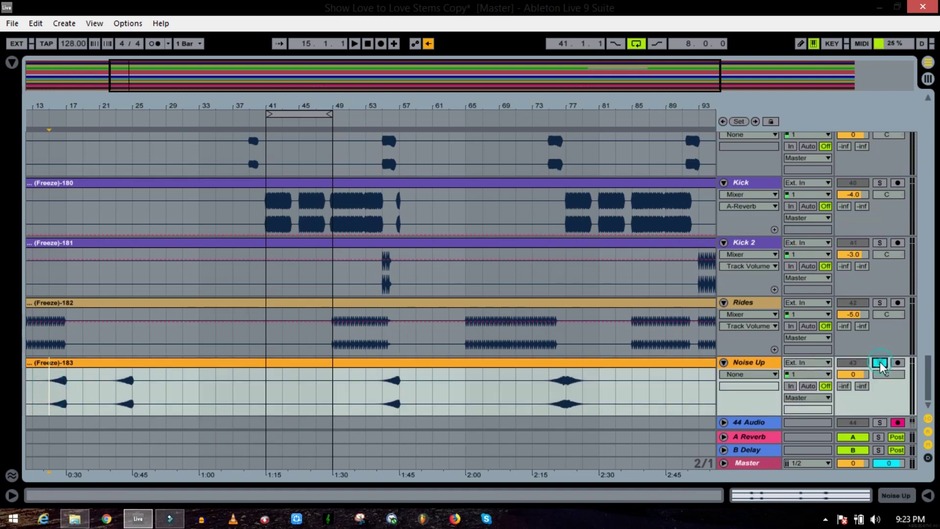
{"action": "key", "text": "space"}
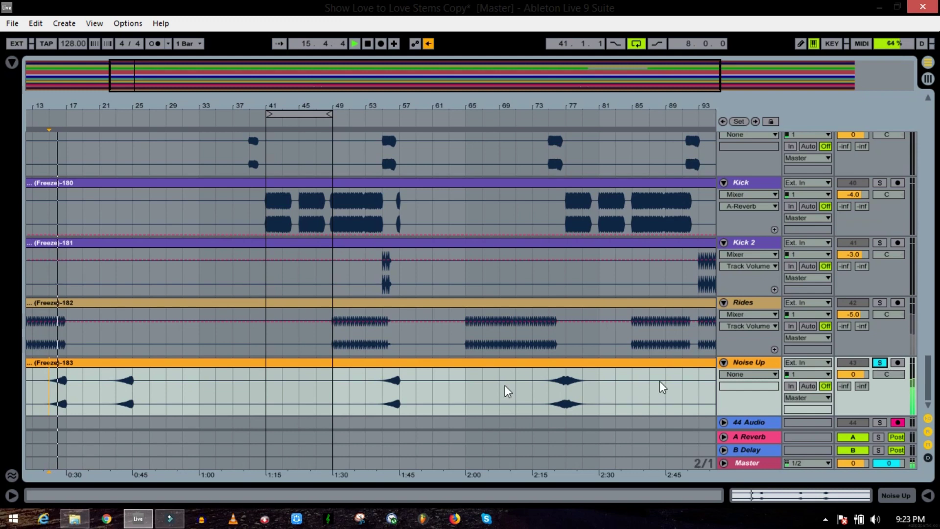
{"action": "key", "text": "space"}
- Replay the soloed Noise Up riser from bar 15 once more
{"action": "left_click", "coordinate": [125, 392]}
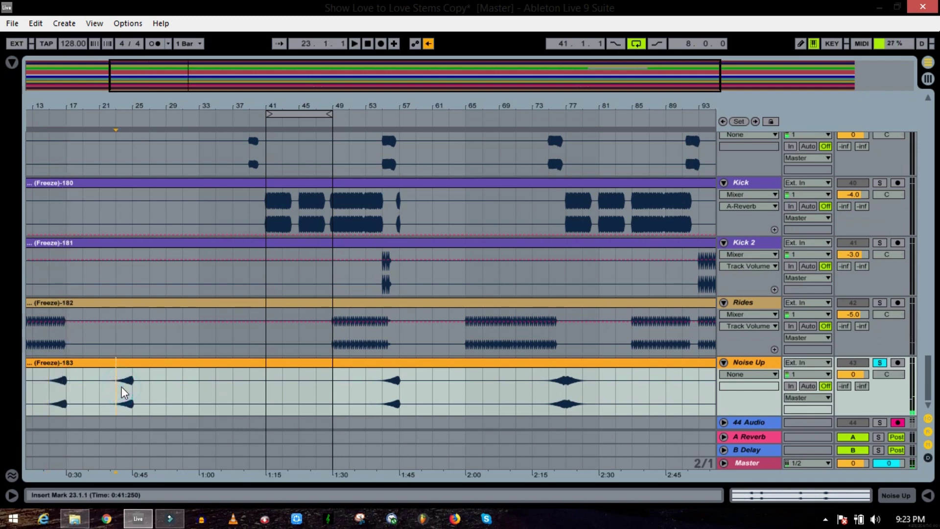
{"action": "left_click", "coordinate": [49, 390]}
{"action": "key", "text": "space"}
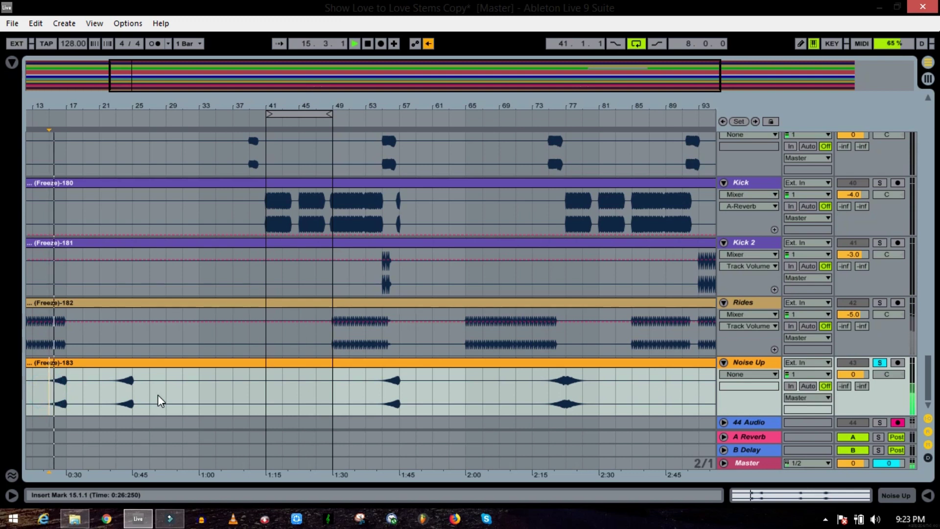
{"action": "key", "text": "space"}
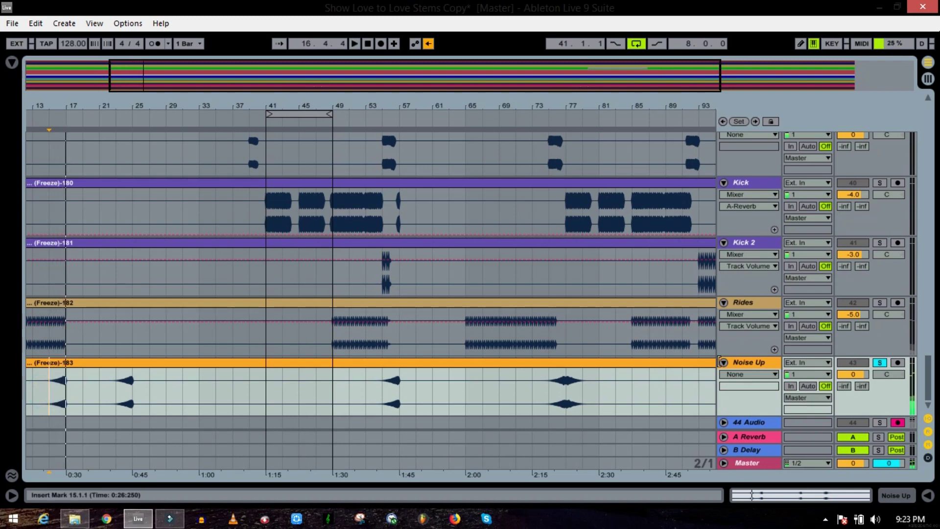
- Show the Noise Up track's device chain, search the browser's plug-ins for "rev" and add TAL-Reverb-2 to the track
{"action": "double_click", "coordinate": [747, 362]}
{"action": "left_click", "coordinate": [12, 63]}
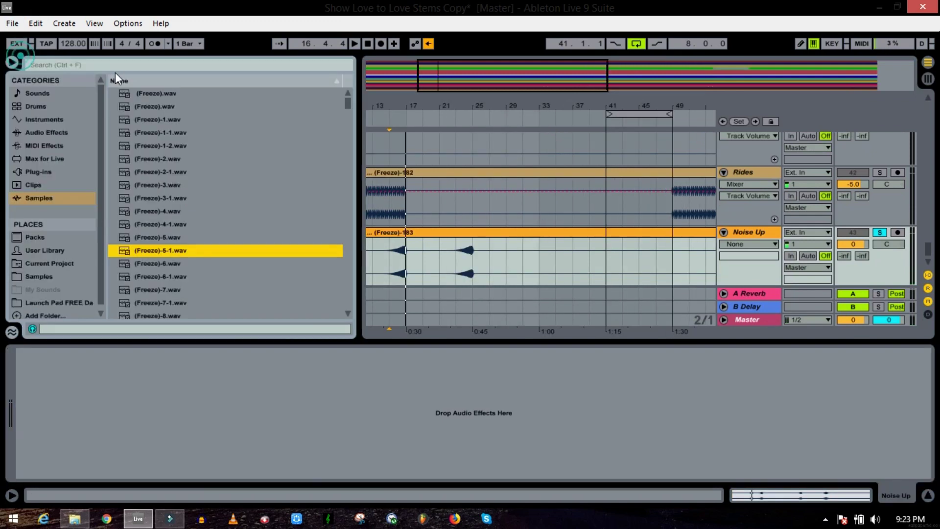
{"action": "type", "text": "rev"}
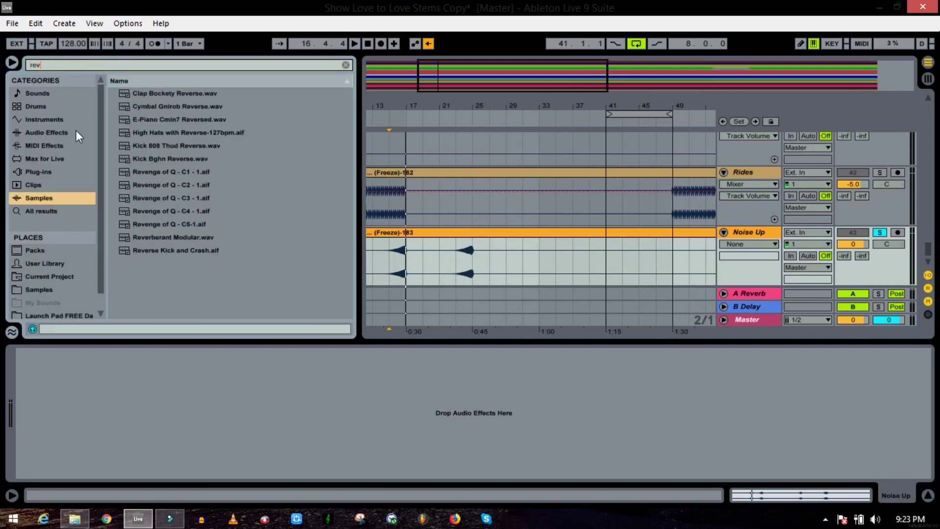
{"action": "left_click", "coordinate": [43, 170]}
{"action": "left_click", "coordinate": [114, 93]}
{"action": "double_click", "coordinate": [142, 103]}
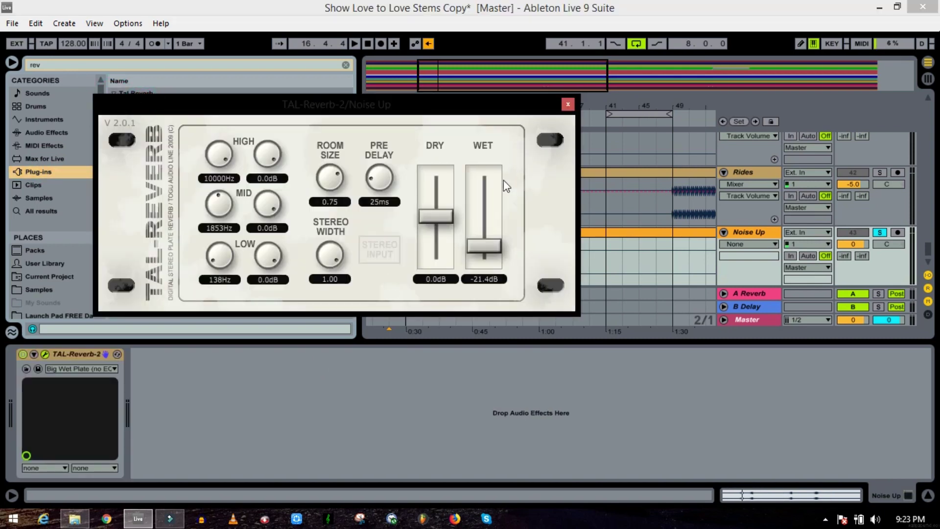
- Raise TAL-Reverb-2's wet level to -17.9 dB while auditioning Noise Up, then close the plug-in, detail view and browser
{"action": "key", "text": "space"}
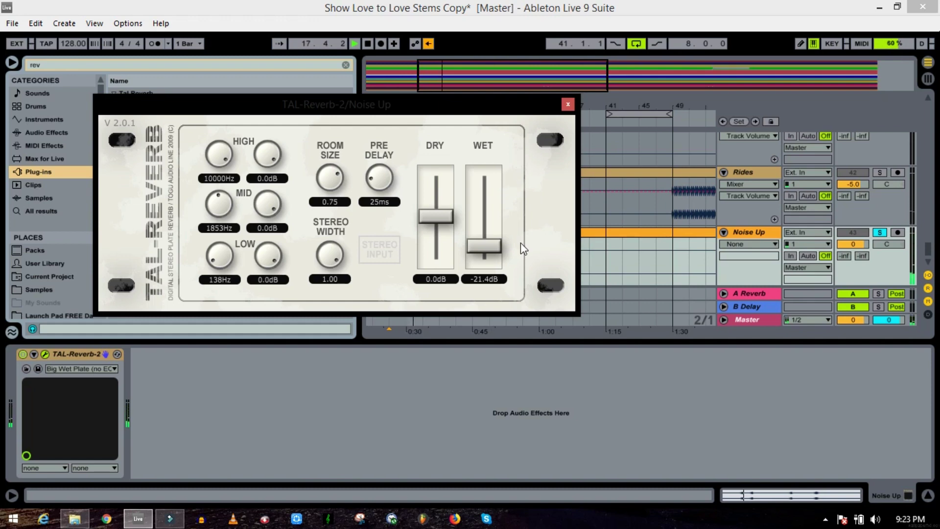
{"action": "key", "text": "space"}
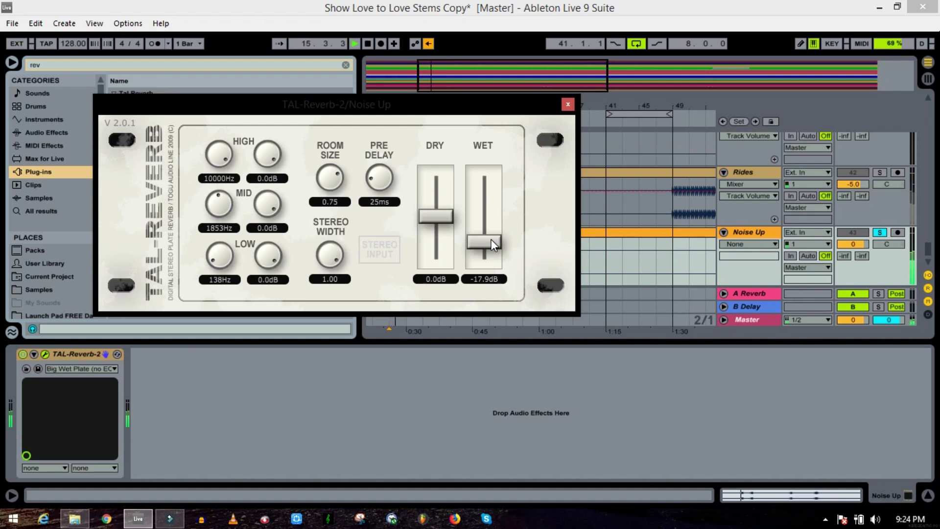
{"action": "left_click", "coordinate": [567, 104]}
{"action": "key", "text": "space"}
{"action": "left_click_drag", "start_coordinate": [443, 340], "coordinate": [443, 482]}
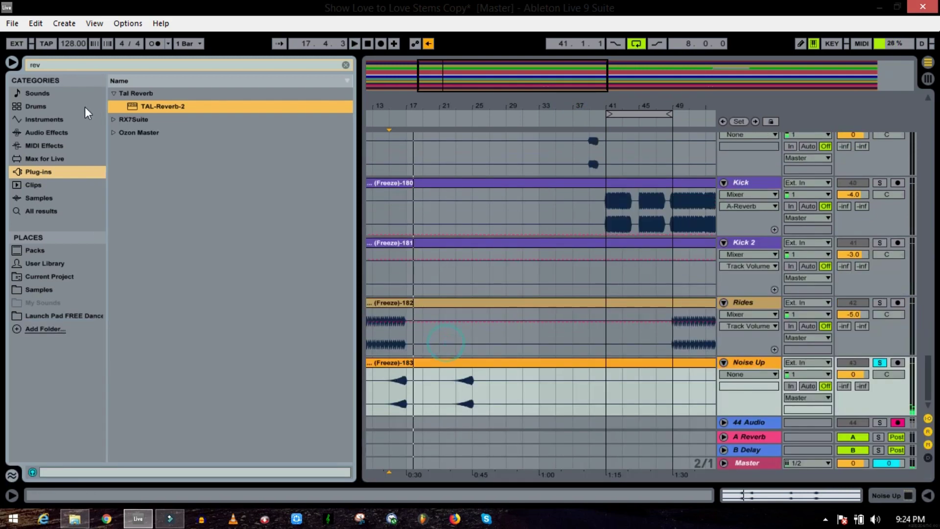
{"action": "left_click", "coordinate": [11, 62]}
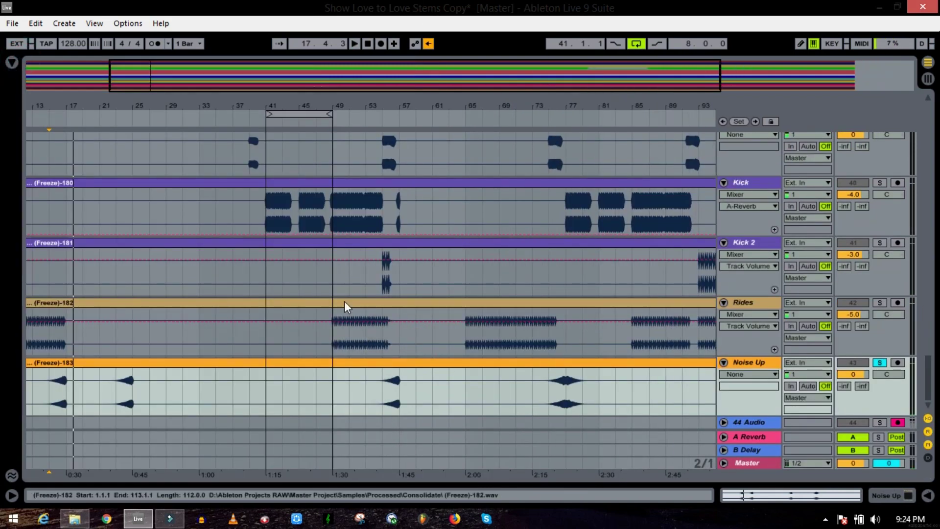
- Solo the Rides track and audition it from bar 13
{"action": "left_click", "coordinate": [40, 336]}
{"action": "left_click", "coordinate": [879, 303]}
{"action": "key", "text": "space"}
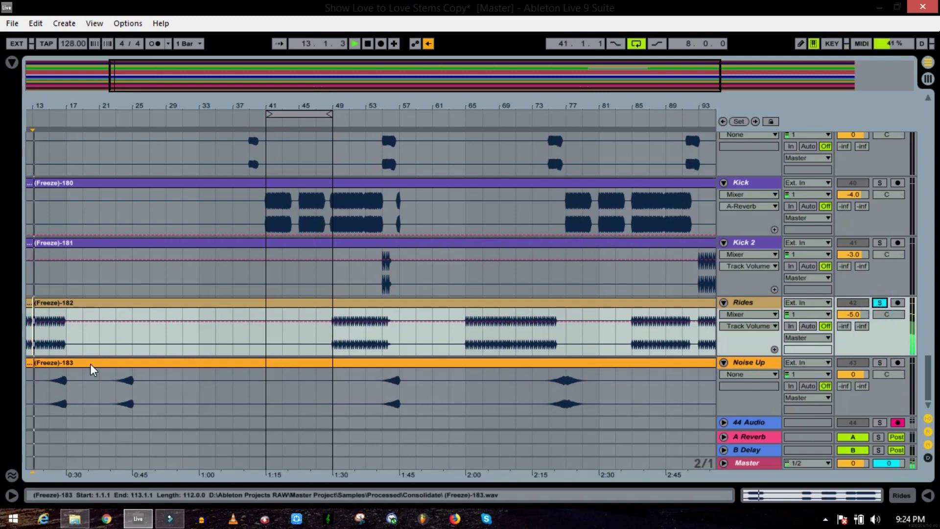
{"action": "key", "text": "space"}
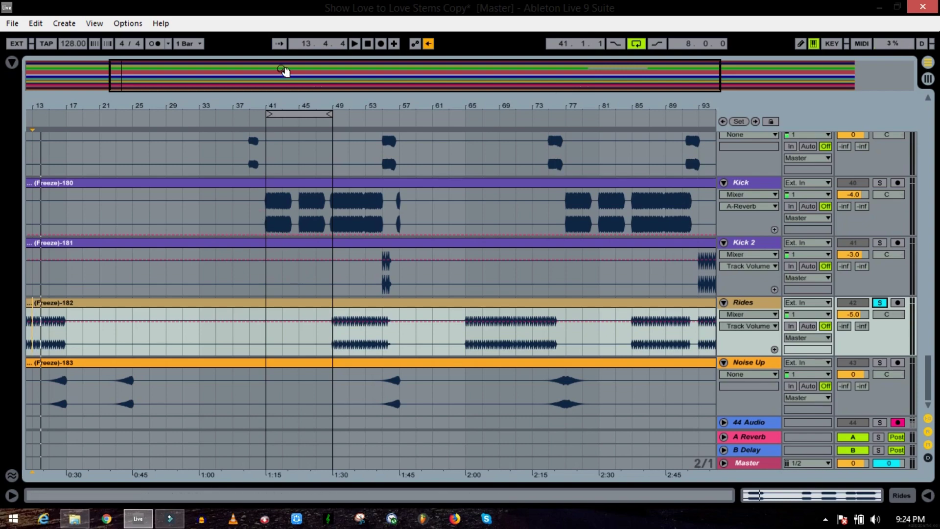
- Solo the Kick track, audition it from bar 41, and check its device chain before hiding the detail view
{"action": "left_click_drag", "start_coordinate": [288, 73], "coordinate": [285, 71]}
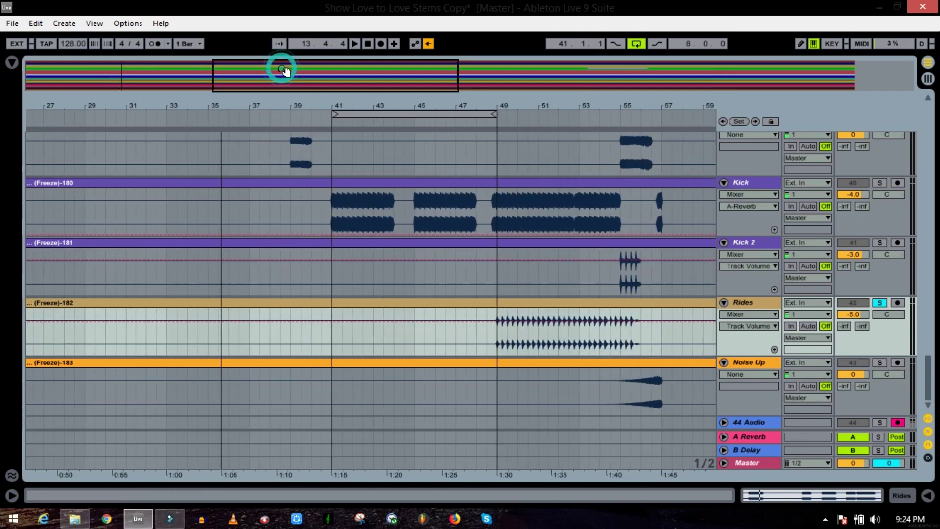
{"action": "left_click", "coordinate": [333, 213]}
{"action": "key", "text": "space"}
{"action": "left_click", "coordinate": [879, 183]}
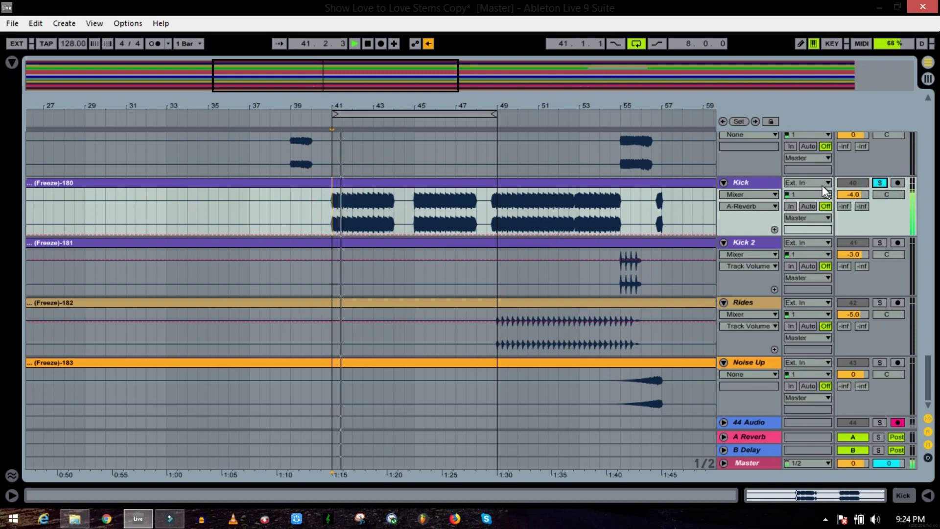
{"action": "double_click", "coordinate": [763, 181]}
{"action": "key", "text": "space"}
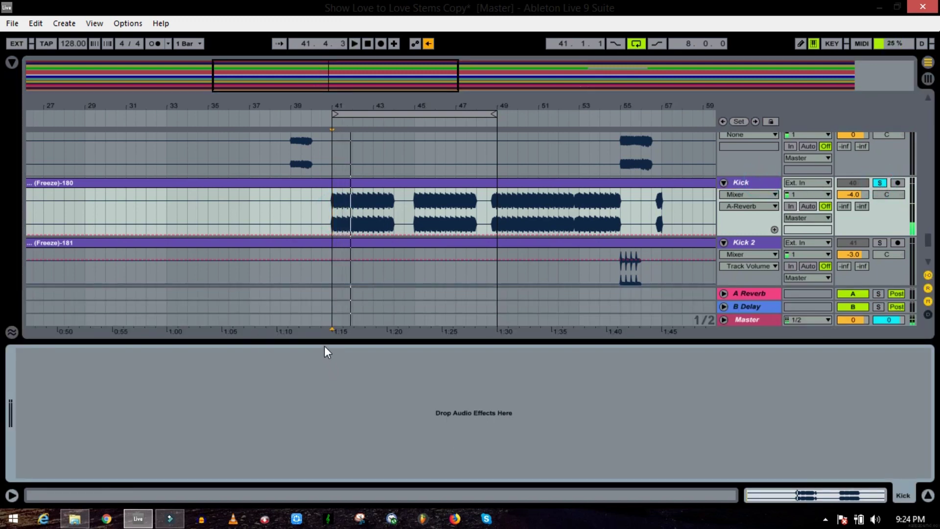
{"action": "left_click", "coordinate": [261, 344]}
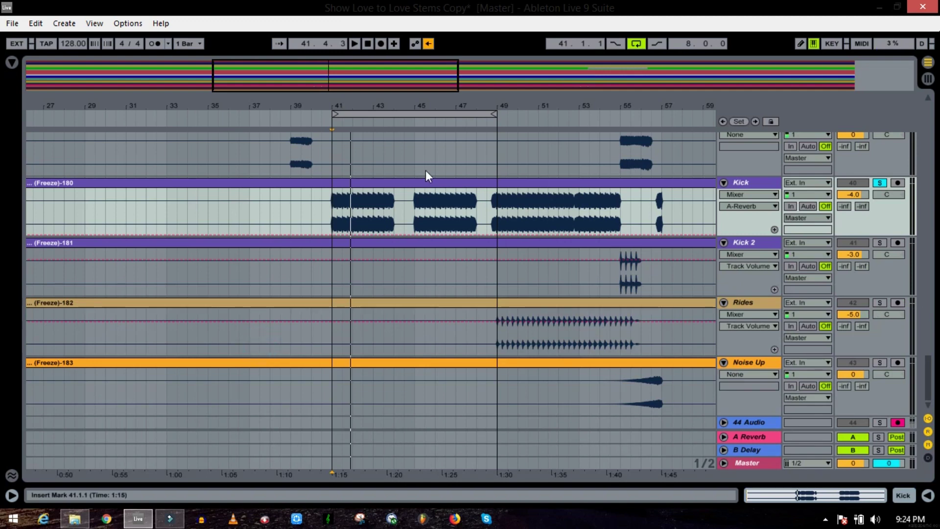
- Open the Kick clip, try a clip gain of 0.00 dB and restore it to -2.00 dB
{"action": "left_click", "coordinate": [373, 175]}
{"action": "double_click", "coordinate": [382, 182]}
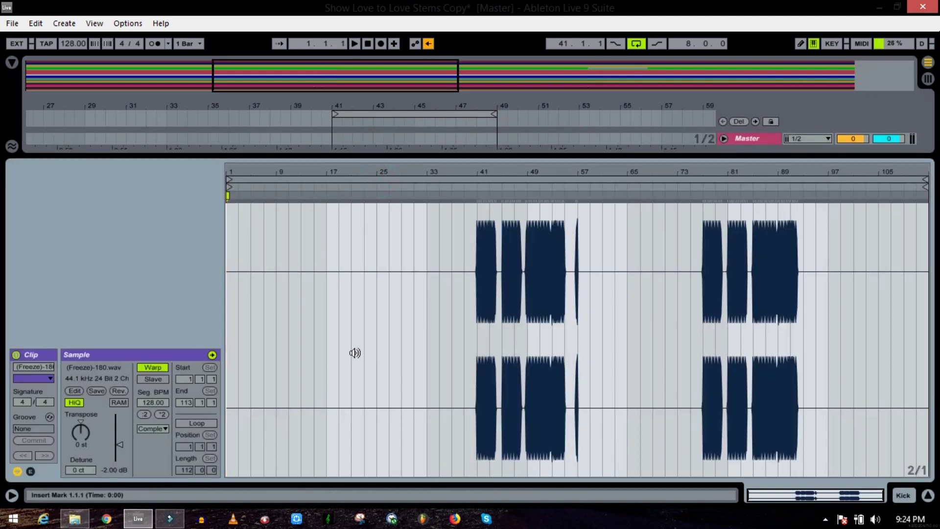
{"action": "left_click", "coordinate": [113, 470]}
{"action": "key", "text": "Delete"}
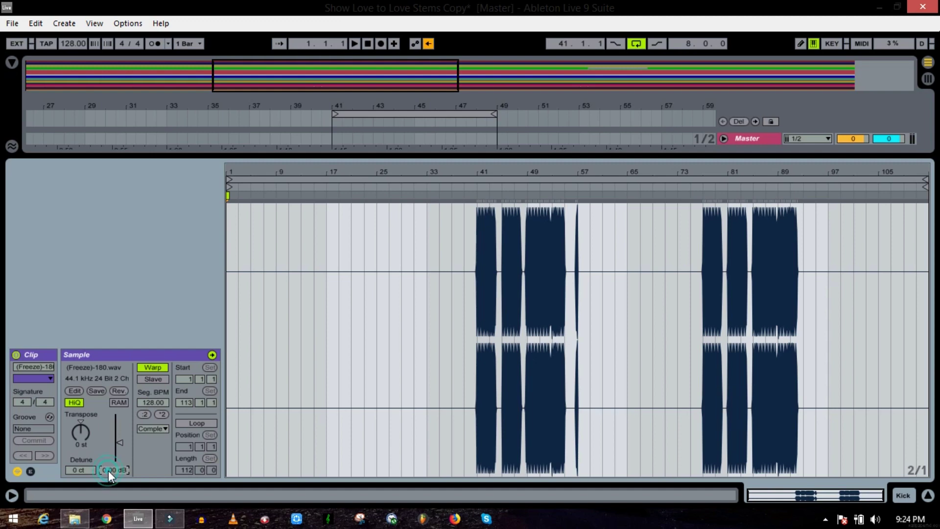
{"action": "key", "text": "Return"}
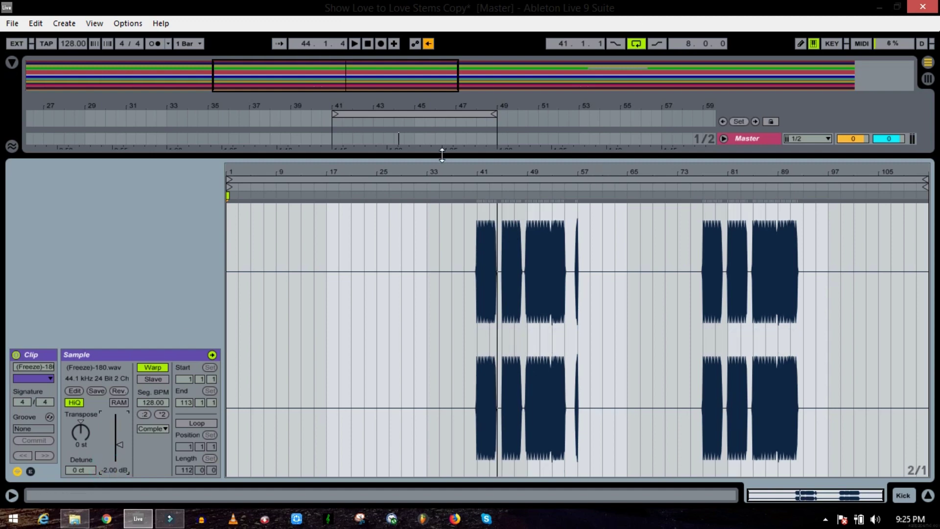
- Hide the clip view and audition the arrangement from bar 41
{"action": "key", "text": "ctrl+alt+l"}
{"action": "left_click", "coordinate": [330, 170]}
{"action": "key", "text": "space"}
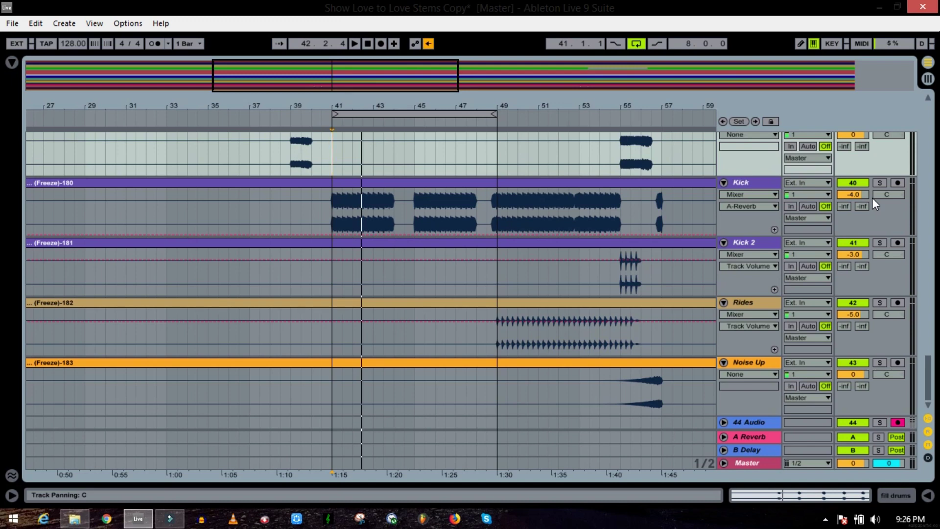
- View the Kick clip's waveform and sample settings once more, then hide the clip view
{"action": "left_click_drag", "start_coordinate": [426, 87], "coordinate": [465, 91]}
{"action": "scroll", "coordinate": [477, 204], "scroll_direction": "up", "scroll_amount": 5}
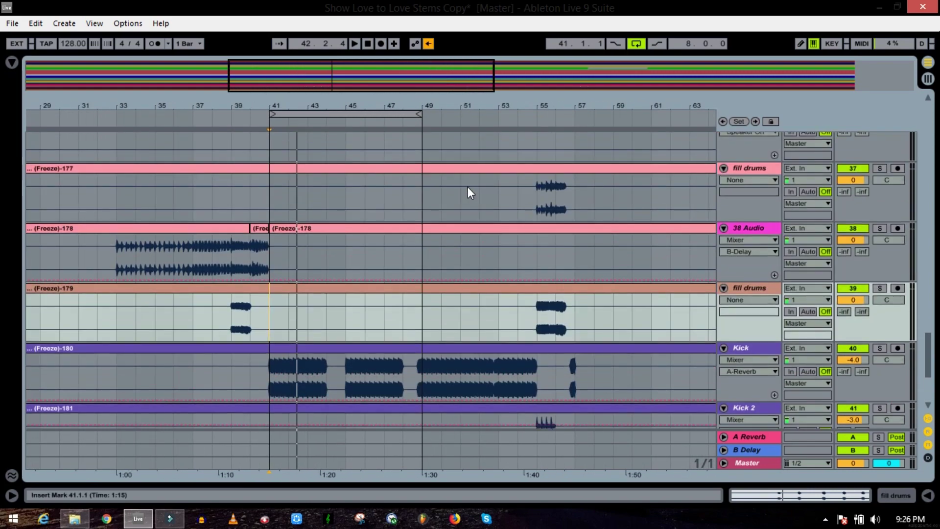
{"action": "scroll", "coordinate": [356, 310], "scroll_direction": "down", "scroll_amount": 3}
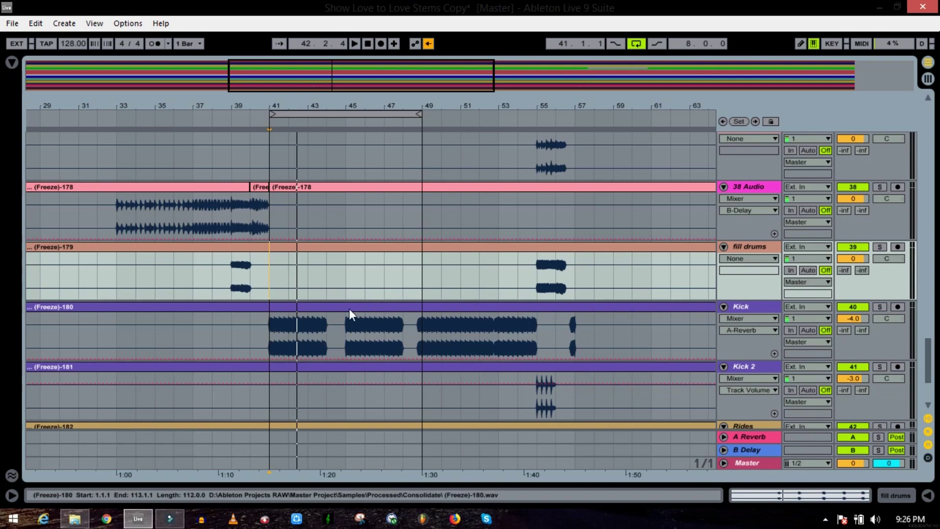
{"action": "double_click", "coordinate": [348, 301]}
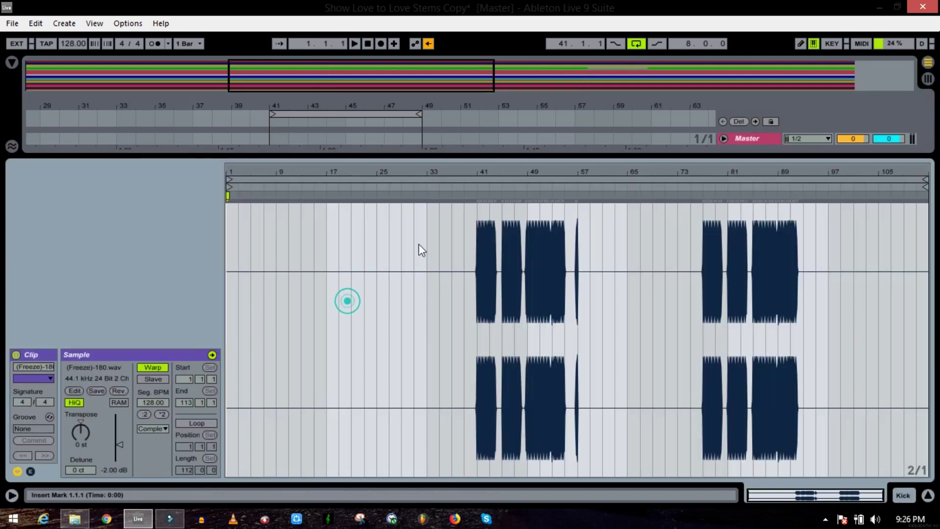
{"action": "double_click", "coordinate": [487, 150]}
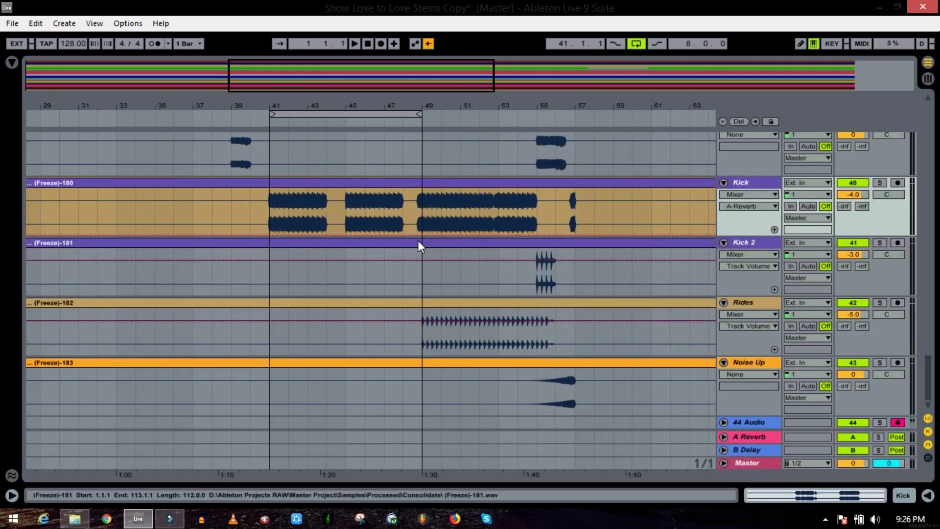
- Examine the arrangement from the Kick track up to the effects and transition tracks, across the song's full length
{"action": "left_click_drag", "start_coordinate": [340, 88], "coordinate": [359, 81]}
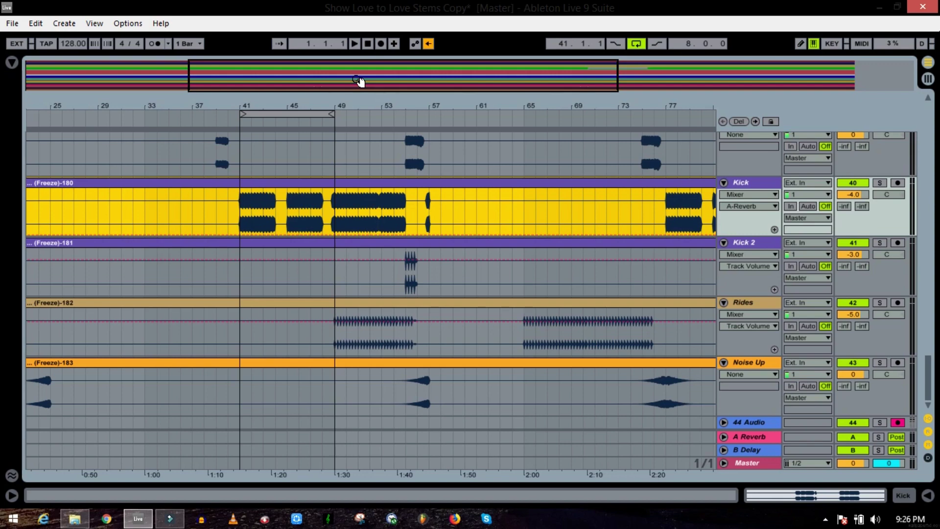
{"action": "left_click_drag", "start_coordinate": [359, 81], "coordinate": [353, 78]}
{"action": "scroll", "coordinate": [338, 232], "scroll_direction": "up", "scroll_amount": 10}
{"action": "scroll", "coordinate": [341, 237], "scroll_direction": "up", "scroll_amount": 15}
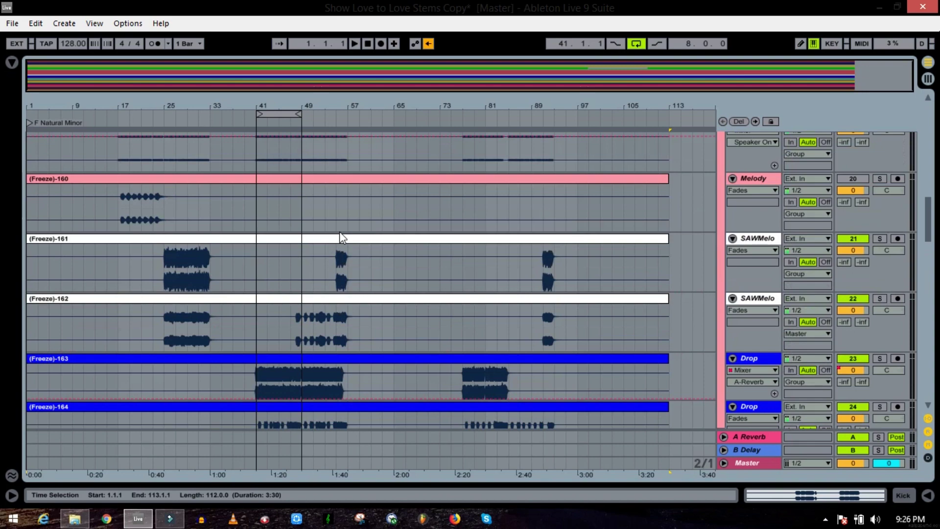
{"action": "scroll", "coordinate": [341, 238], "scroll_direction": "up", "scroll_amount": 3}
{"action": "left_click", "coordinate": [242, 69]}
{"action": "left_click_drag", "start_coordinate": [274, 81], "coordinate": [410, 203]}
{"action": "scroll", "coordinate": [286, 193], "scroll_direction": "down", "scroll_amount": 1}
{"action": "scroll", "coordinate": [283, 204], "scroll_direction": "up", "scroll_amount": 12}
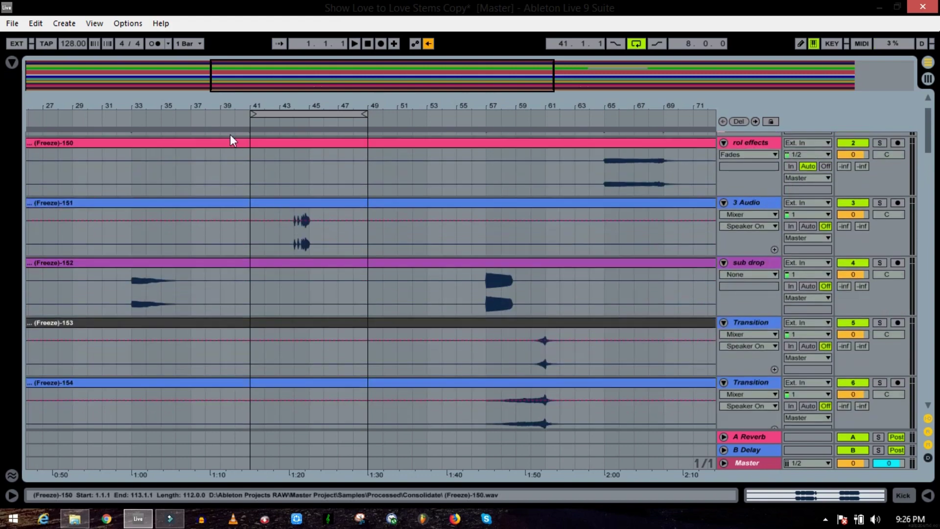
{"action": "double_click", "coordinate": [367, 86]}
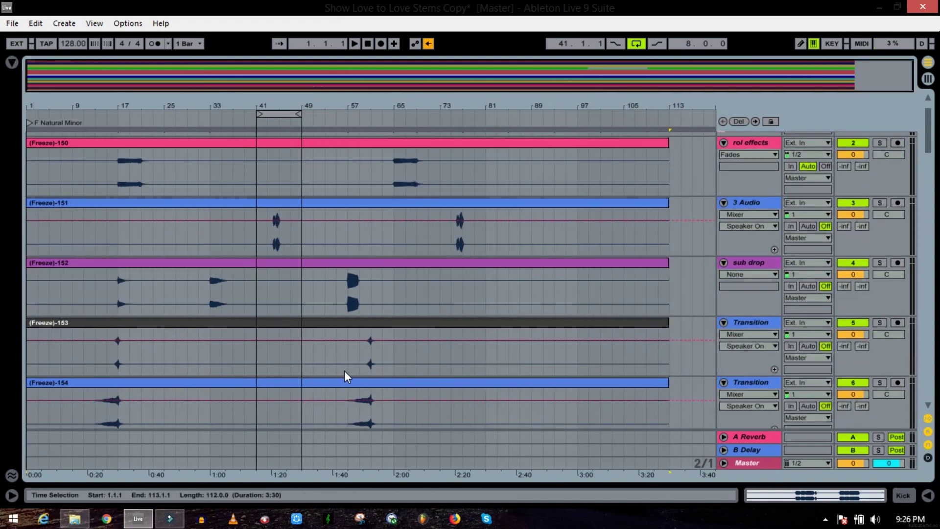
- Unfold the Plucks group and examine the clips on its two intro chord tracks across the song
{"action": "scroll", "coordinate": [345, 372], "scroll_direction": "down", "scroll_amount": 6}
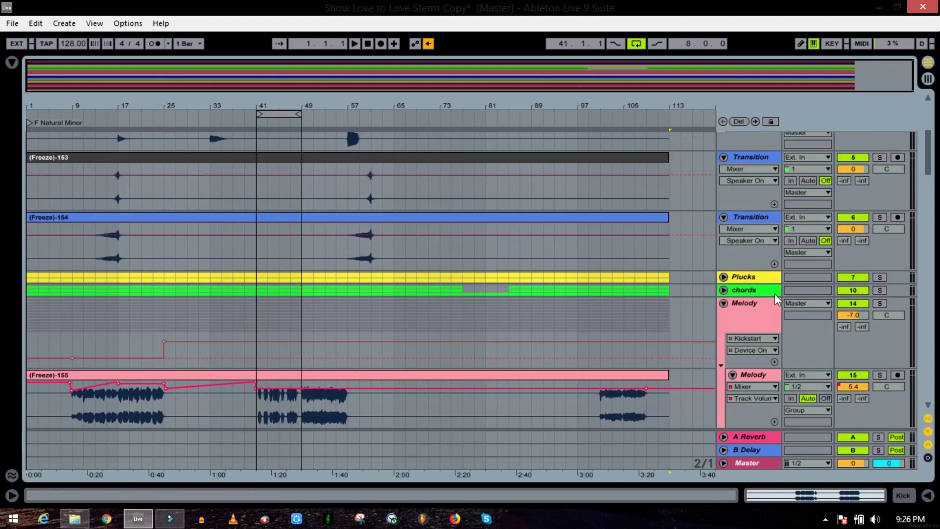
{"action": "left_click", "coordinate": [725, 276]}
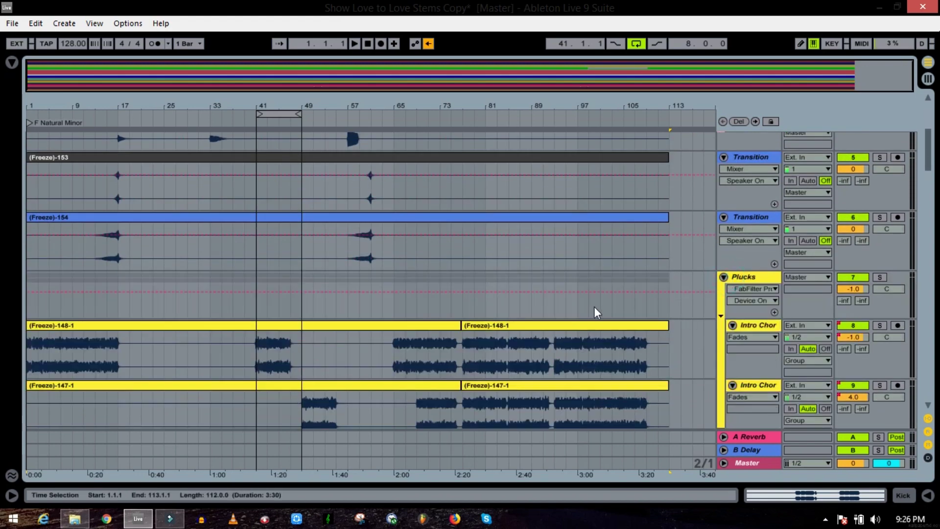
{"action": "scroll", "coordinate": [593, 306], "scroll_direction": "down", "scroll_amount": 3}
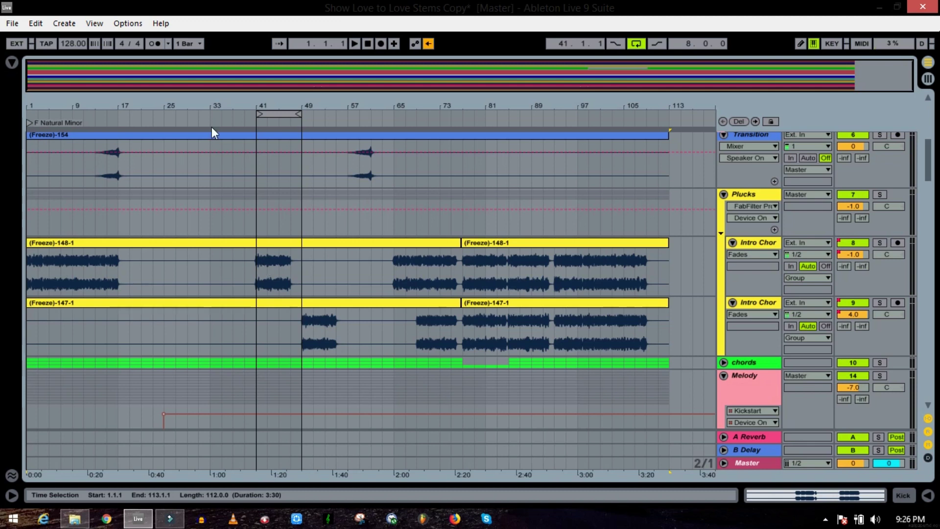
{"action": "left_click_drag", "start_coordinate": [313, 77], "coordinate": [311, 78]}
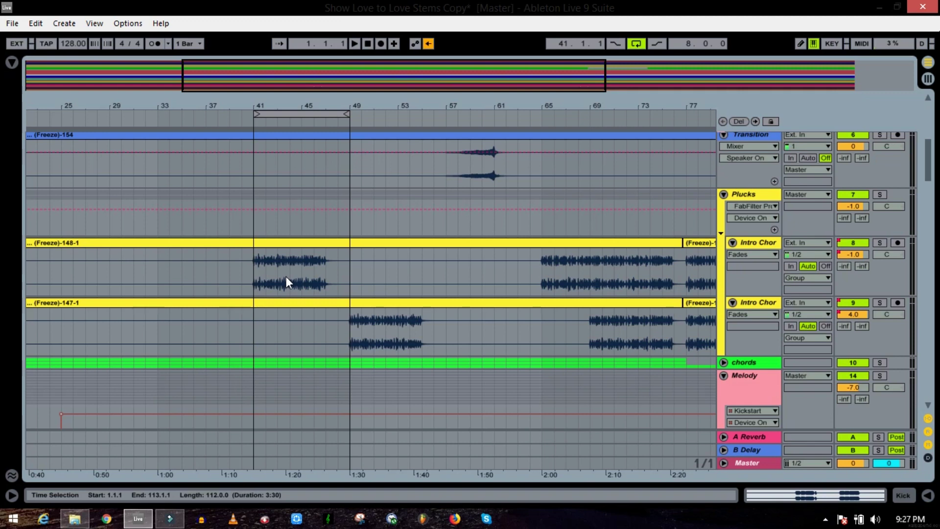
{"action": "left_click_drag", "start_coordinate": [470, 77], "coordinate": [606, 71]}
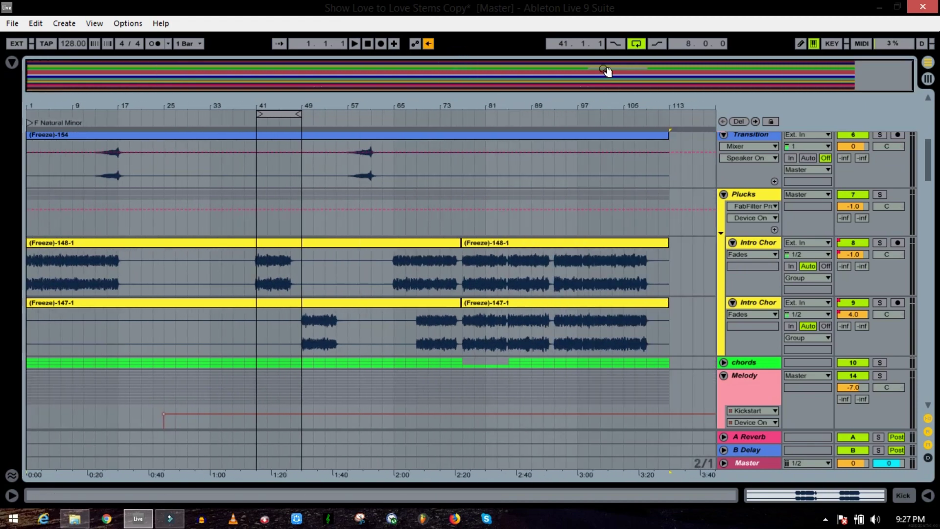